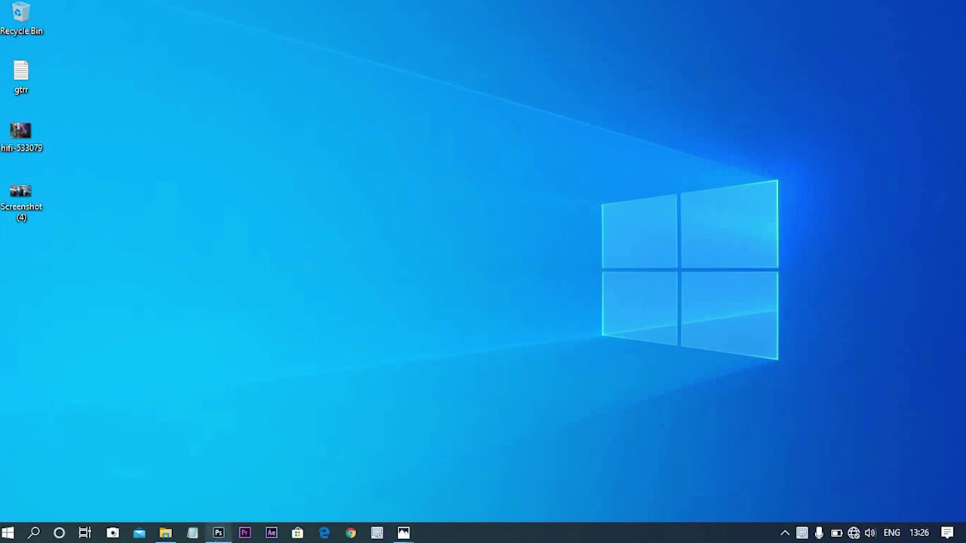
- Bring Photoshop's Home screen forward, then the Beautyful Women photo folder
{"action": "left_click", "coordinate": [218, 533]}
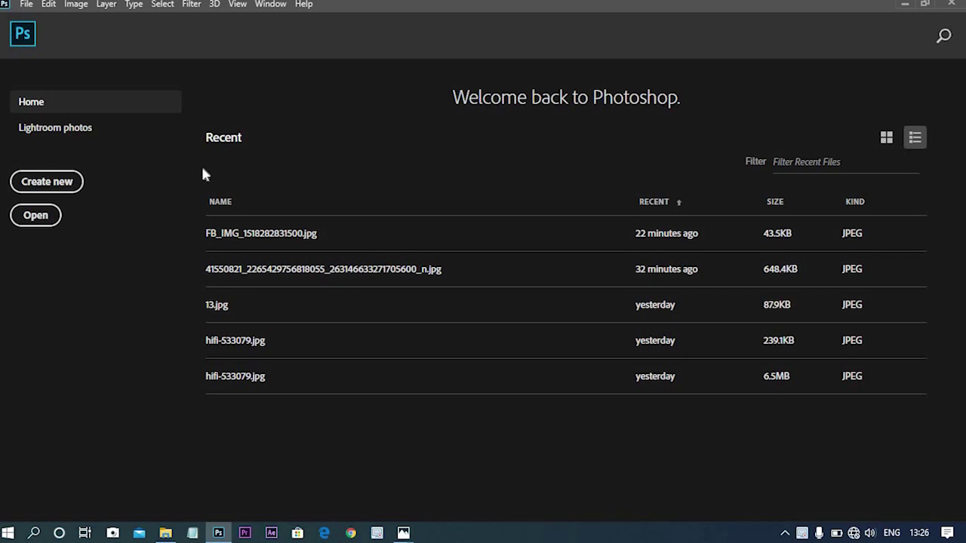
{"action": "left_click", "coordinate": [166, 533]}
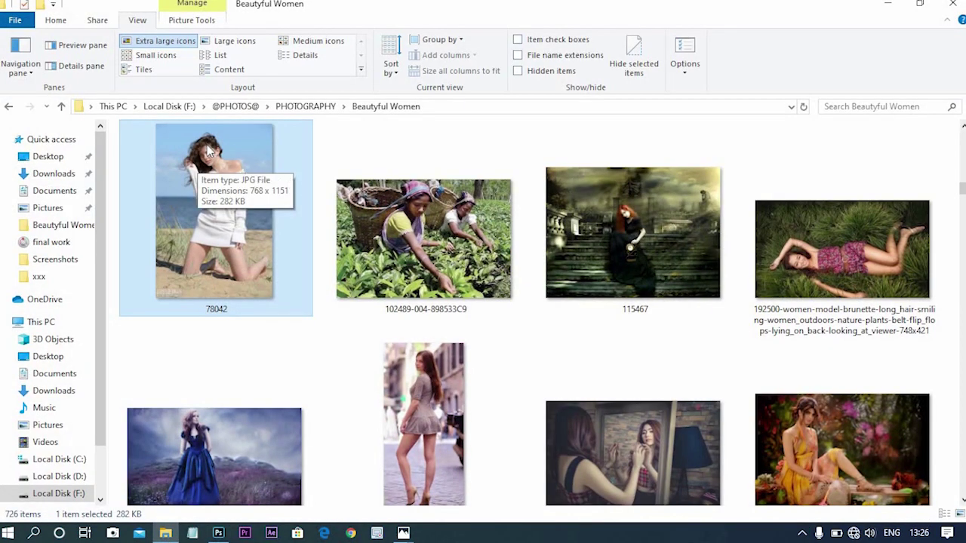
- Drag the 78042 beach photo from the Beautyful Women folder into Photoshop to open it
{"action": "left_click_drag", "start_coordinate": [206, 145], "coordinate": [225, 518]}
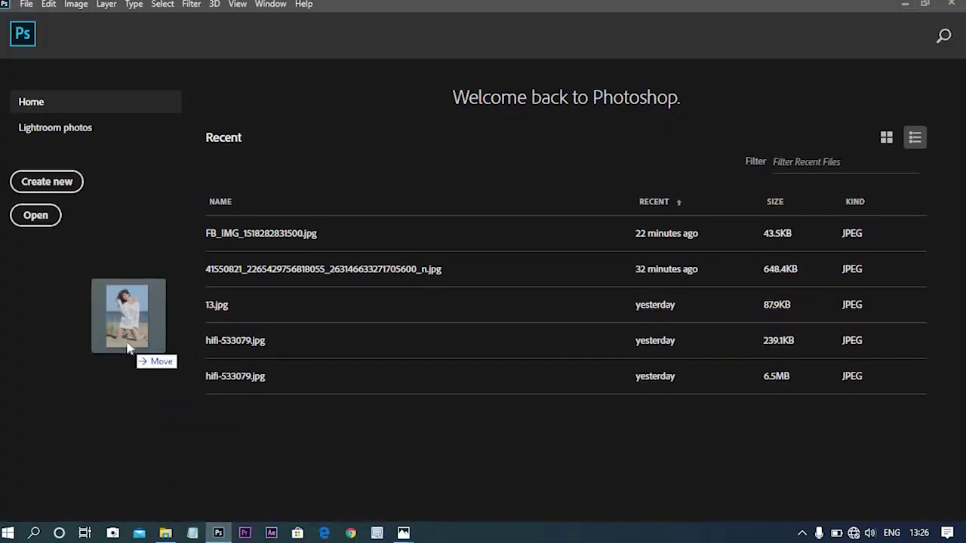
{"action": "left_click_drag", "start_coordinate": [225, 518], "coordinate": [128, 348]}
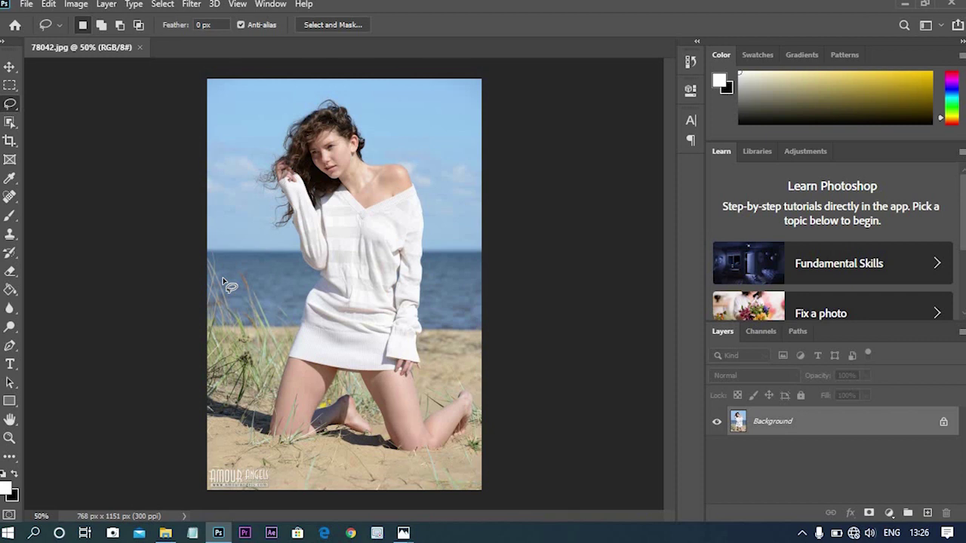
- Zoom in on the woman's face and pick the Object Selection Tool
{"action": "key", "text": "ctrl+plus"}
{"action": "key", "text": "ctrl+plus"}
{"action": "key", "text": "ctrl+plus"}
{"action": "scroll", "coordinate": [674, 227], "scroll_direction": "up", "scroll_amount": 3}
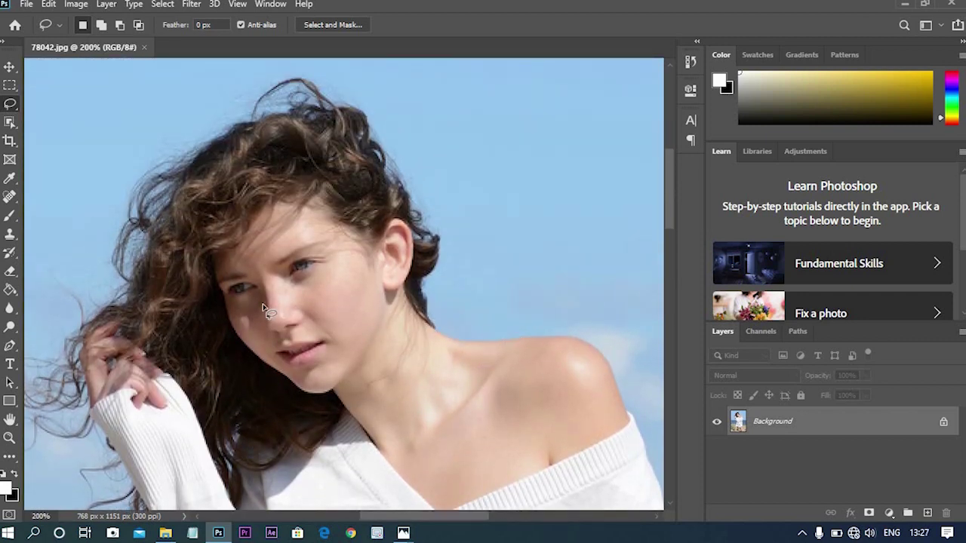
{"action": "key", "text": "z"}
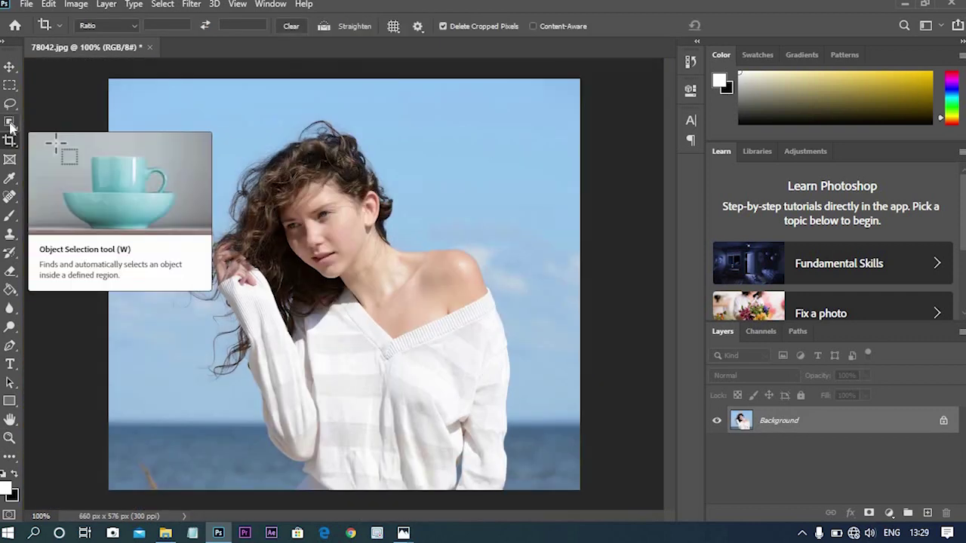
{"action": "left_click", "coordinate": [11, 125]}
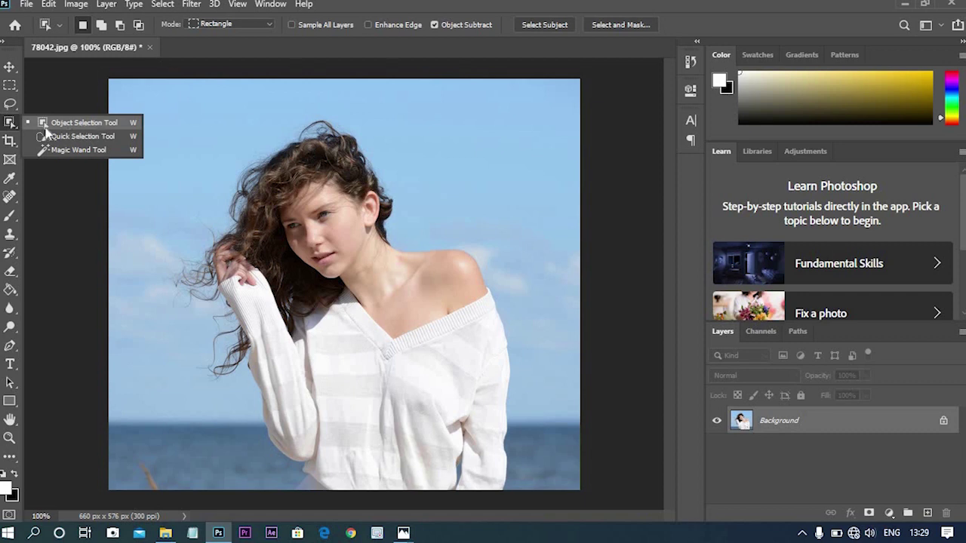
{"action": "left_click", "coordinate": [72, 125]}
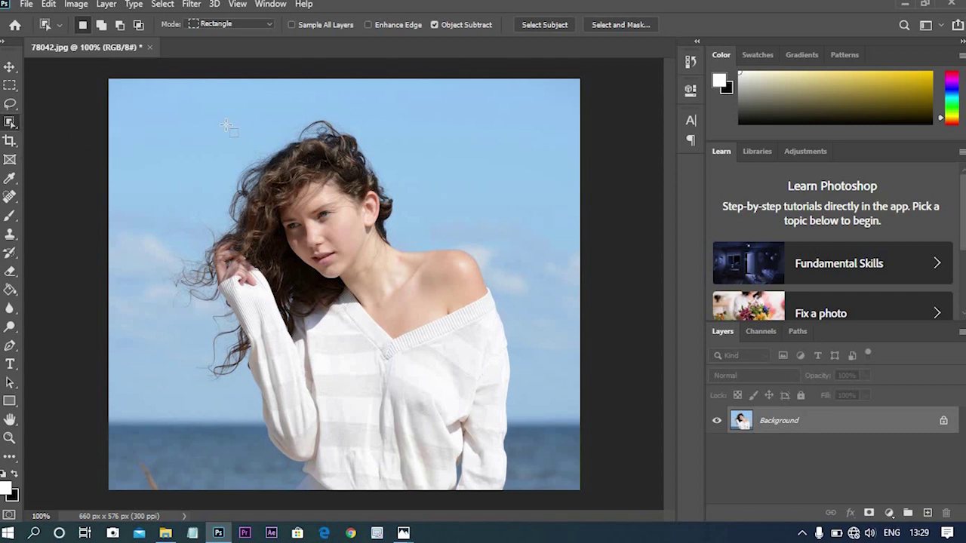
- Draw an Object Selection rectangle around the woman and zoom in on her head
{"action": "left_click_drag", "start_coordinate": [140, 102], "coordinate": [541, 463]}
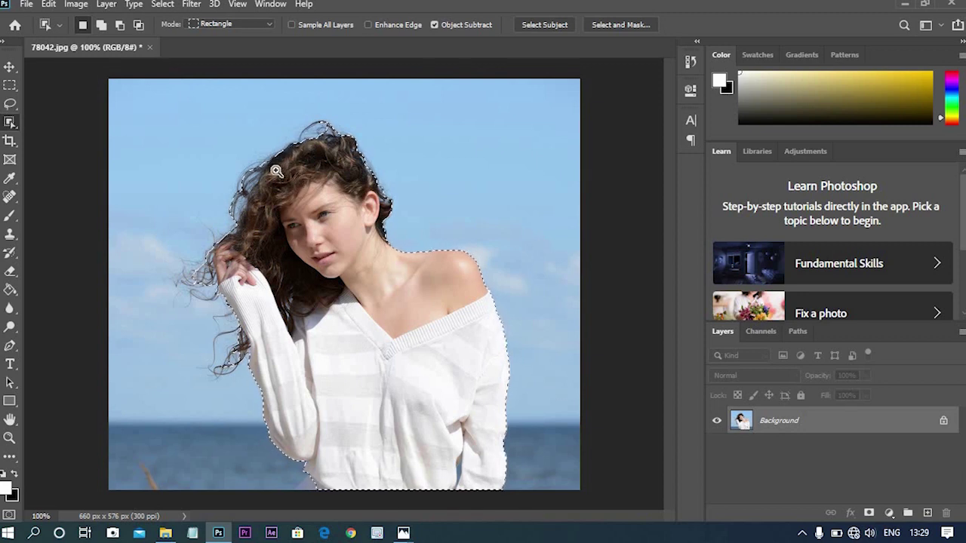
{"action": "key", "text": "z"}
{"action": "left_click", "coordinate": [259, 201]}
{"action": "key", "text": "w"}
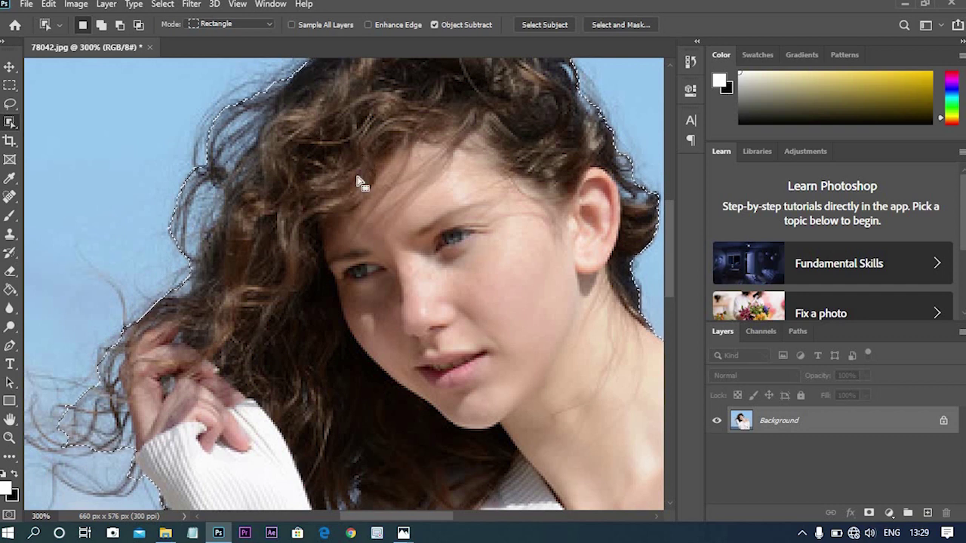
- Zoom and pan around the top of the hair to check the selection edge, then zoom back out
{"action": "key", "text": "ctrl+plus"}
{"action": "scroll", "coordinate": [362, 218], "scroll_direction": "up", "scroll_amount": 5}
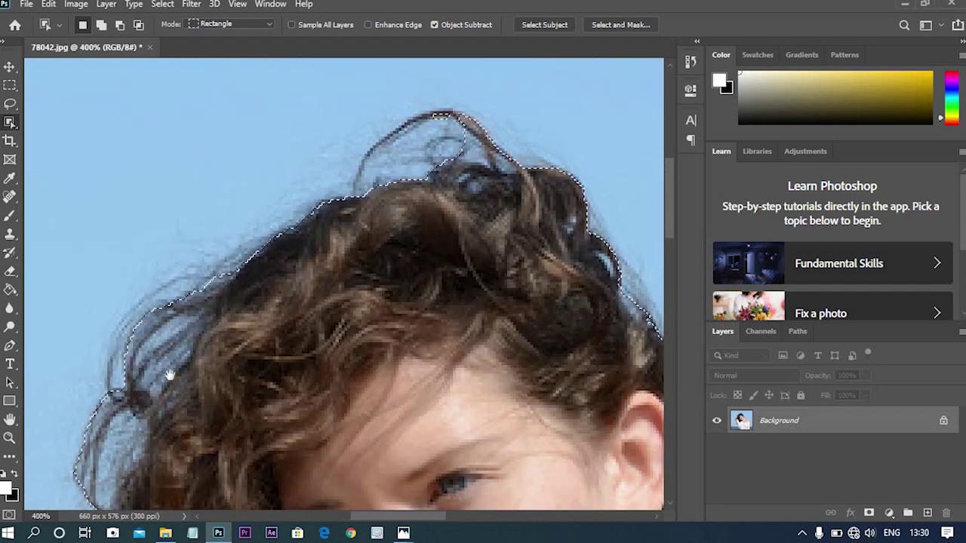
{"action": "scroll", "coordinate": [390, 325], "scroll_direction": "down", "scroll_amount": 2}
{"action": "scroll", "coordinate": [345, 212], "scroll_direction": "down", "scroll_amount": 3}
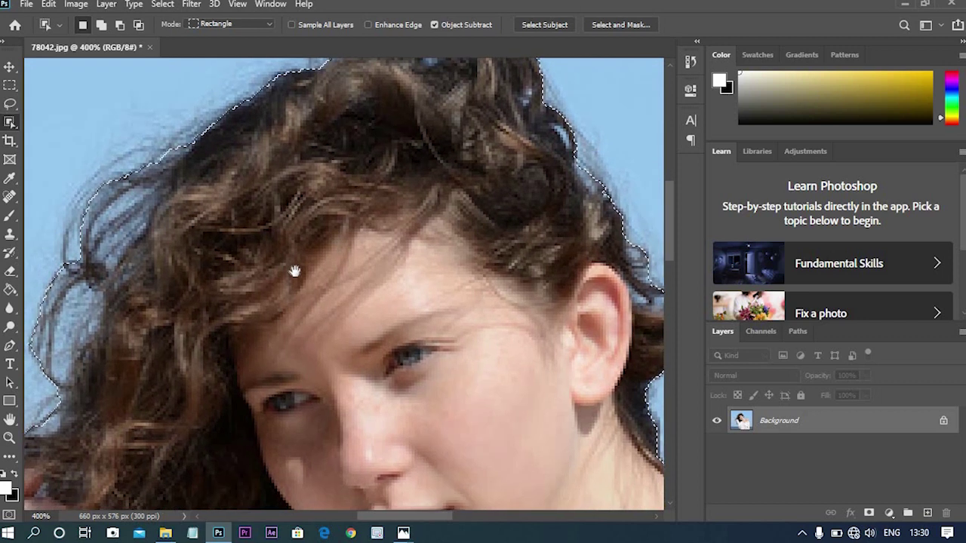
{"action": "scroll", "coordinate": [292, 270], "scroll_direction": "down", "scroll_amount": 2}
{"action": "scroll", "coordinate": [414, 200], "scroll_direction": "down", "scroll_amount": 2}
{"action": "scroll", "coordinate": [388, 257], "scroll_direction": "down", "scroll_amount": 1}
{"action": "scroll", "coordinate": [355, 280], "scroll_direction": "up", "scroll_amount": 5}
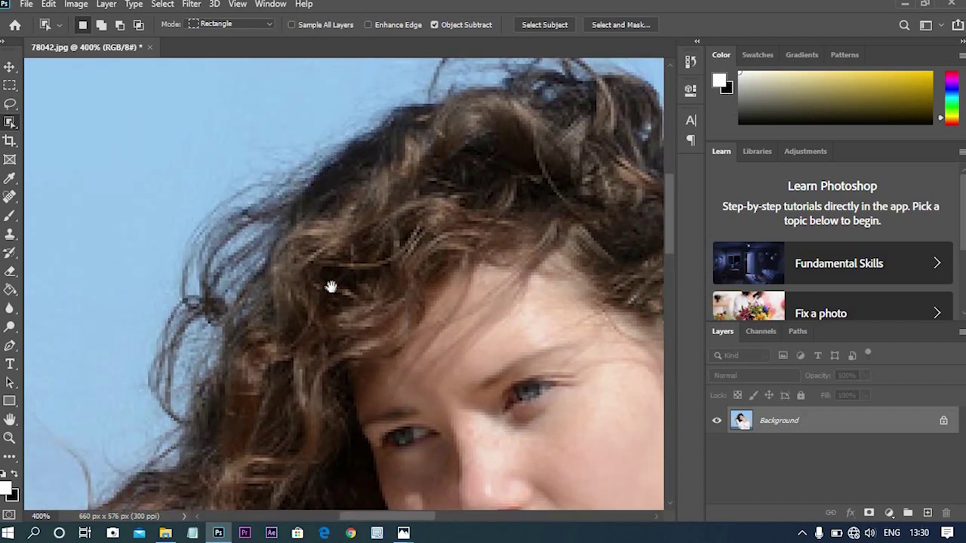
{"action": "scroll", "coordinate": [286, 268], "scroll_direction": "right", "scroll_amount": 1}
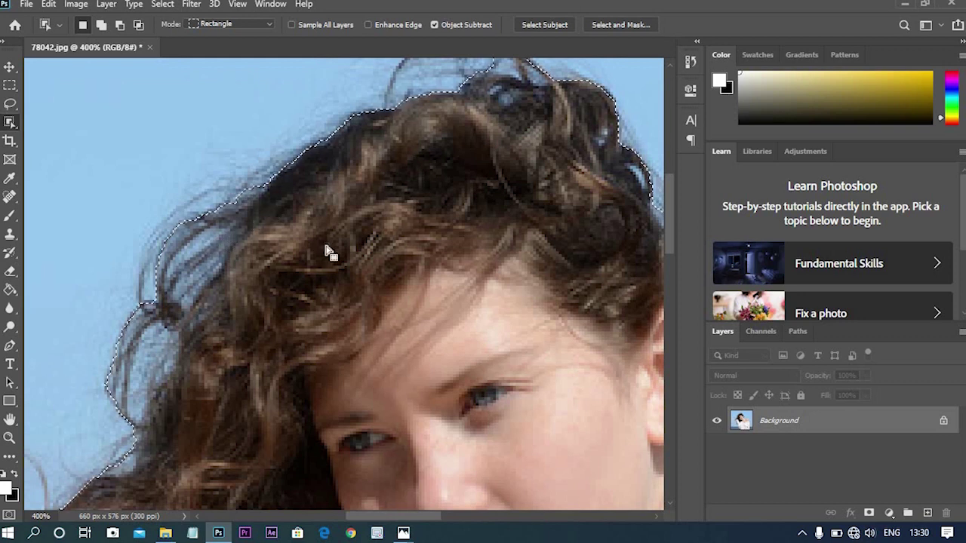
{"action": "key", "text": "z"}
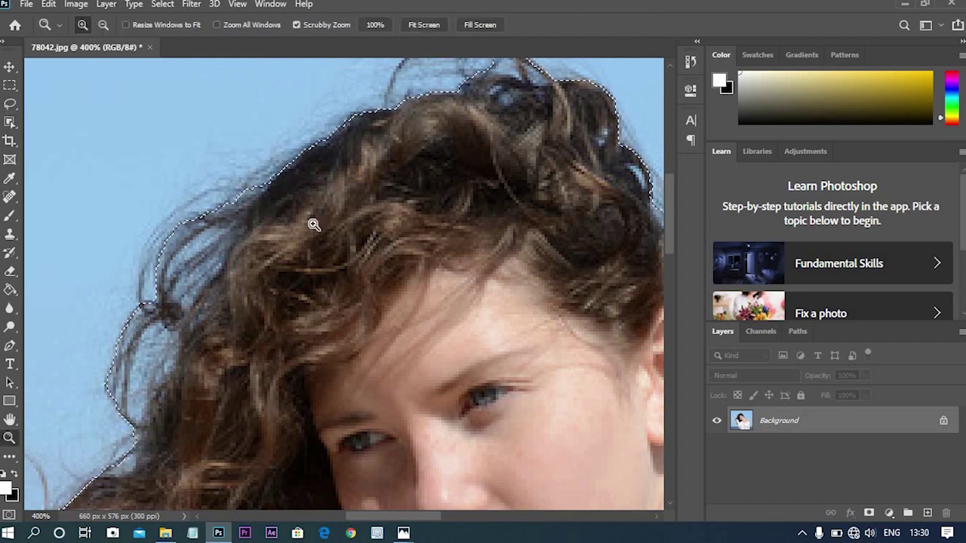
{"action": "left_click", "coordinate": [207, 207], "text": "alt"}
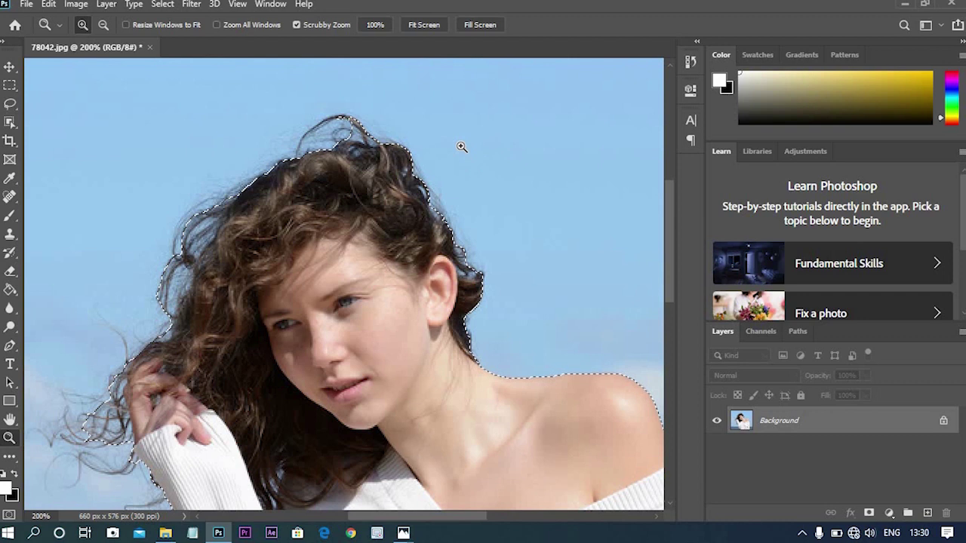
- Open Select and Mask on the selection with the Overlay view mode
{"action": "left_click", "coordinate": [164, 5]}
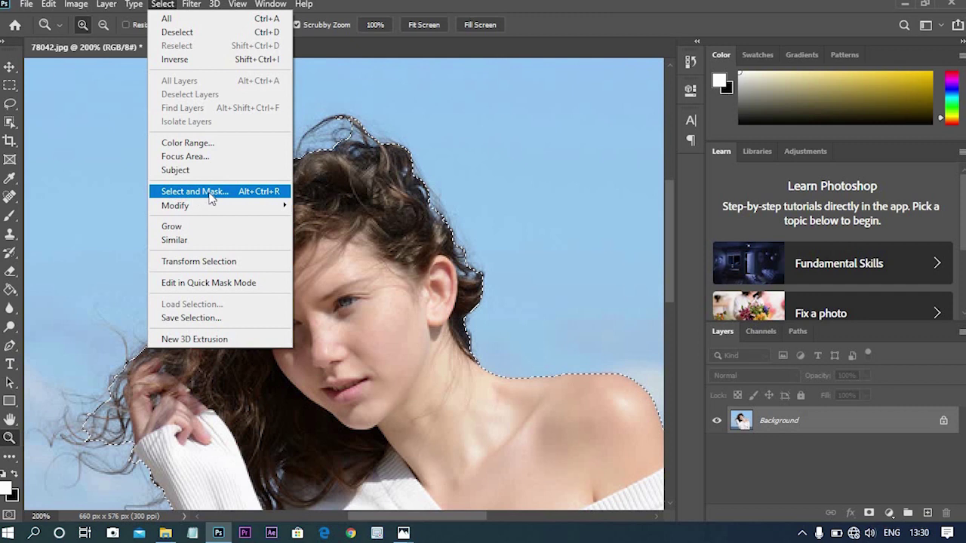
{"action": "left_click", "coordinate": [215, 193]}
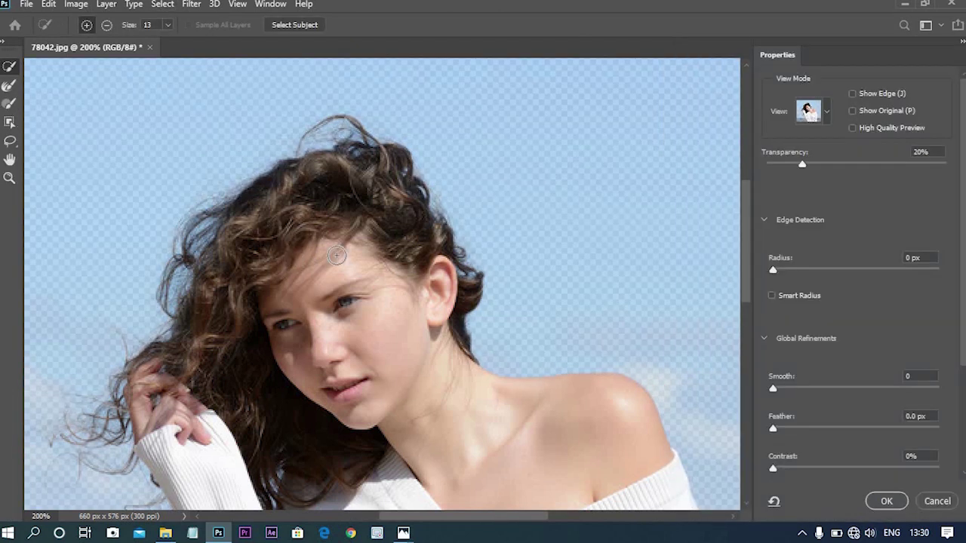
{"action": "left_click", "coordinate": [827, 114]}
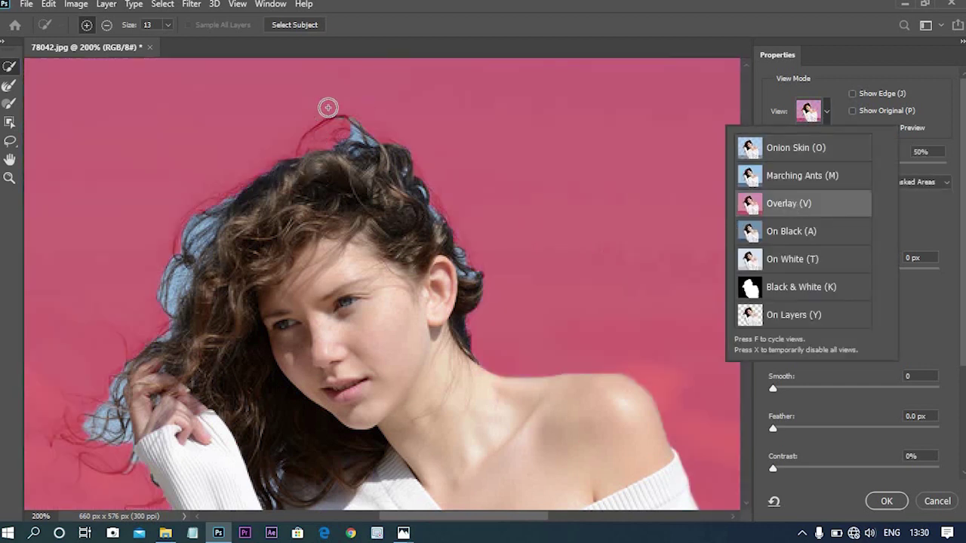
{"action": "left_click", "coordinate": [291, 120]}
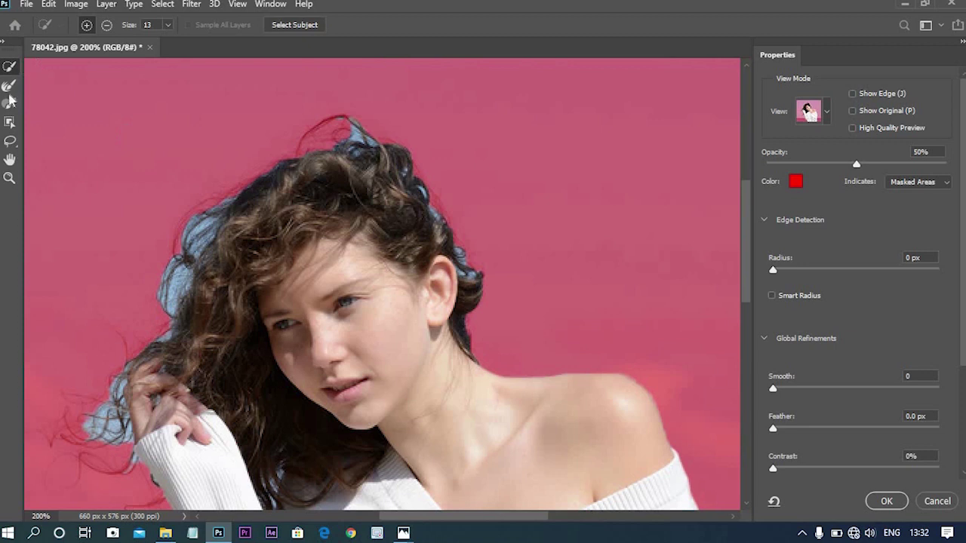
- Use the Refine Edge Brush on the left, top and right hair edges and the lower-left strands
{"action": "left_click", "coordinate": [11, 87]}
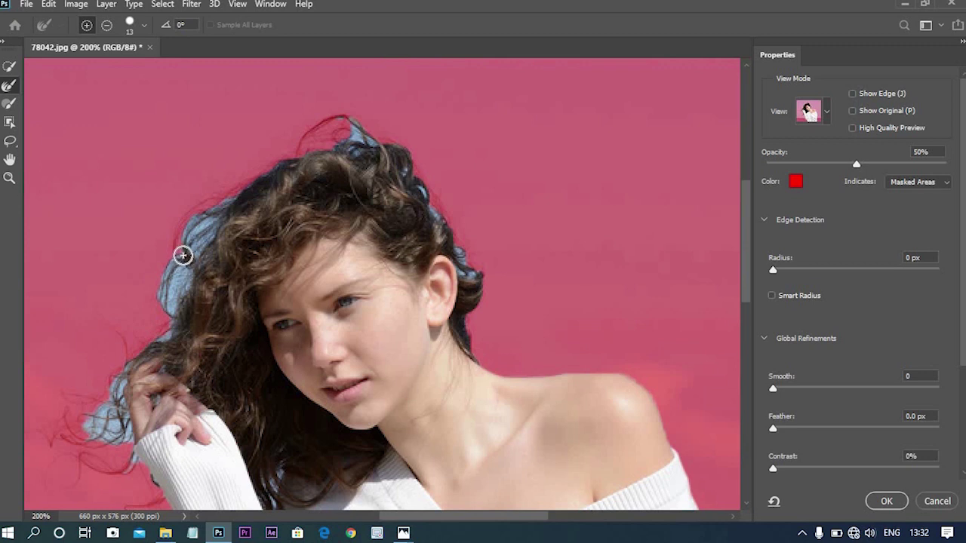
{"action": "left_click_drag", "start_coordinate": [179, 243], "coordinate": [161, 295]}
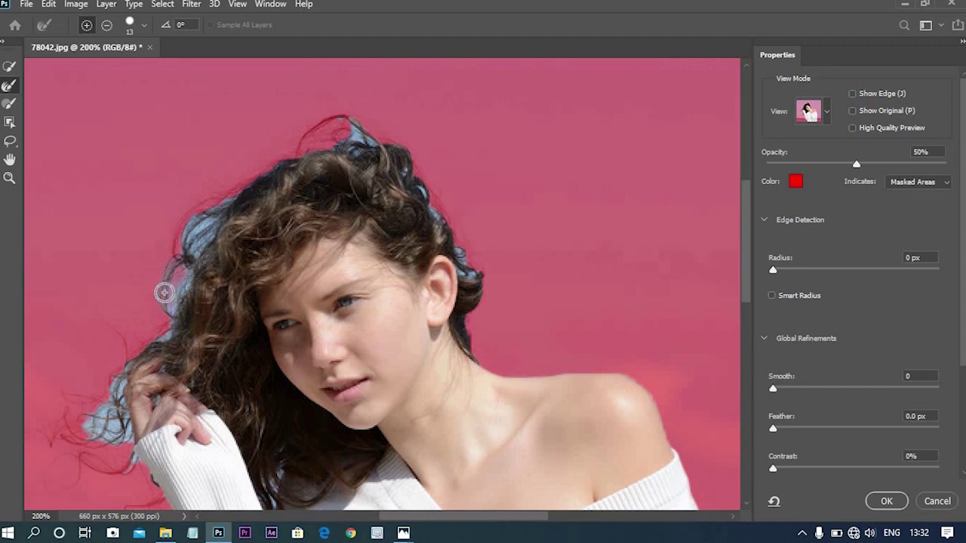
{"action": "mouse_move", "coordinate": [164, 292]}
{"action": "left_mouse_down"}
{"action": "mouse_move", "coordinate": [167, 304]}
{"action": "mouse_move", "coordinate": [176, 233]}
{"action": "mouse_move", "coordinate": [214, 196]}
{"action": "mouse_move", "coordinate": [193, 205]}
{"action": "mouse_move", "coordinate": [244, 173]}
{"action": "mouse_move", "coordinate": [216, 209]}
{"action": "mouse_move", "coordinate": [171, 326]}
{"action": "mouse_move", "coordinate": [129, 355]}
{"action": "mouse_move", "coordinate": [105, 324]}
{"action": "mouse_move", "coordinate": [88, 353]}
{"action": "mouse_move", "coordinate": [106, 418]}
{"action": "mouse_move", "coordinate": [86, 425]}
{"action": "mouse_move", "coordinate": [119, 429]}
{"action": "left_mouse_up"}
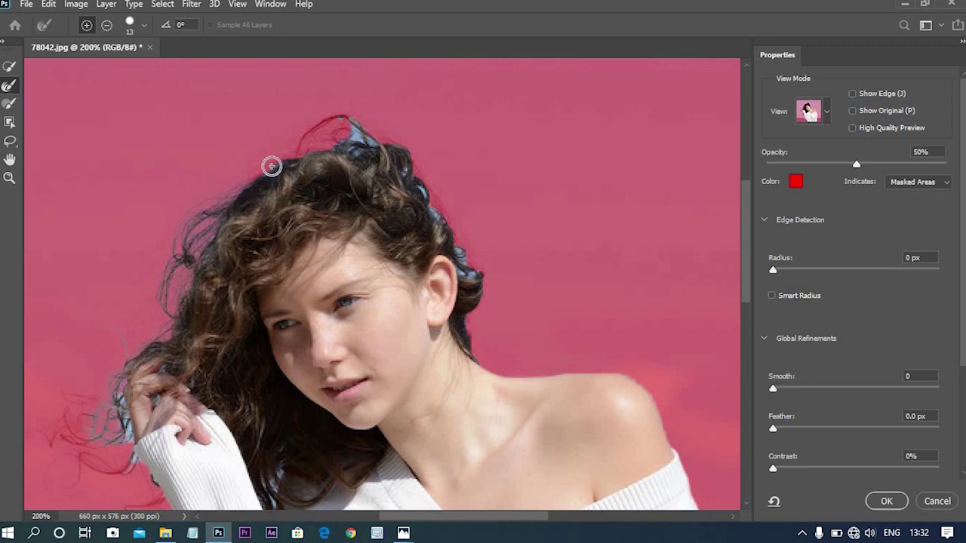
{"action": "mouse_move", "coordinate": [357, 135]}
{"action": "left_mouse_down"}
{"action": "mouse_move", "coordinate": [360, 125]}
{"action": "mouse_move", "coordinate": [312, 149]}
{"action": "mouse_move", "coordinate": [271, 146]}
{"action": "left_mouse_up"}
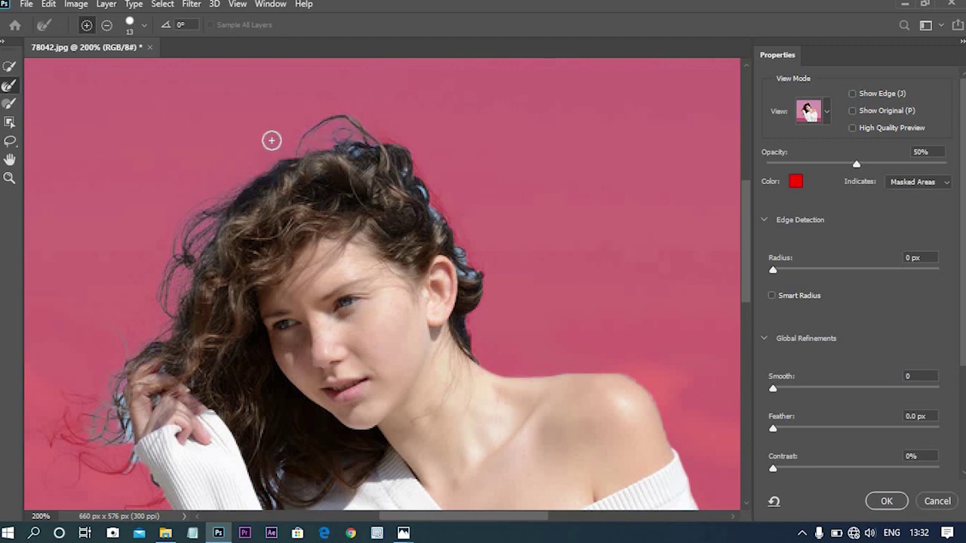
{"action": "mouse_move", "coordinate": [378, 133]}
{"action": "left_mouse_down"}
{"action": "mouse_move", "coordinate": [420, 173]}
{"action": "mouse_move", "coordinate": [470, 276]}
{"action": "mouse_move", "coordinate": [467, 263]}
{"action": "left_mouse_up"}
{"action": "key", "text": "bracketleft"}
{"action": "key", "text": "bracketleft"}
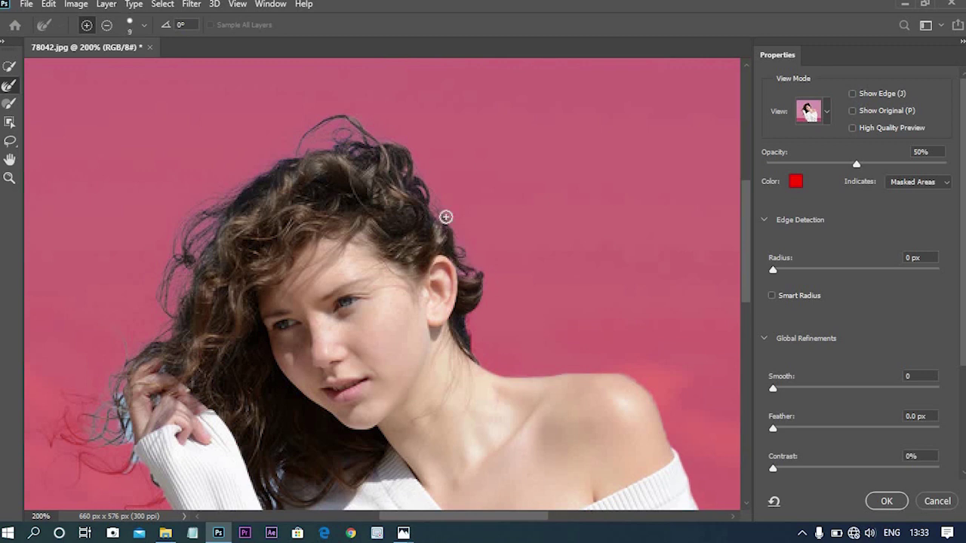
{"action": "key", "text": "bracketright"}
{"action": "key", "text": "bracketright"}
{"action": "key", "text": "bracketright"}
{"action": "left_click_drag", "start_coordinate": [76, 438], "coordinate": [71, 387]}
{"action": "key", "text": "bracketleft"}
{"action": "key", "text": "bracketleft"}
{"action": "key", "text": "bracketleft"}
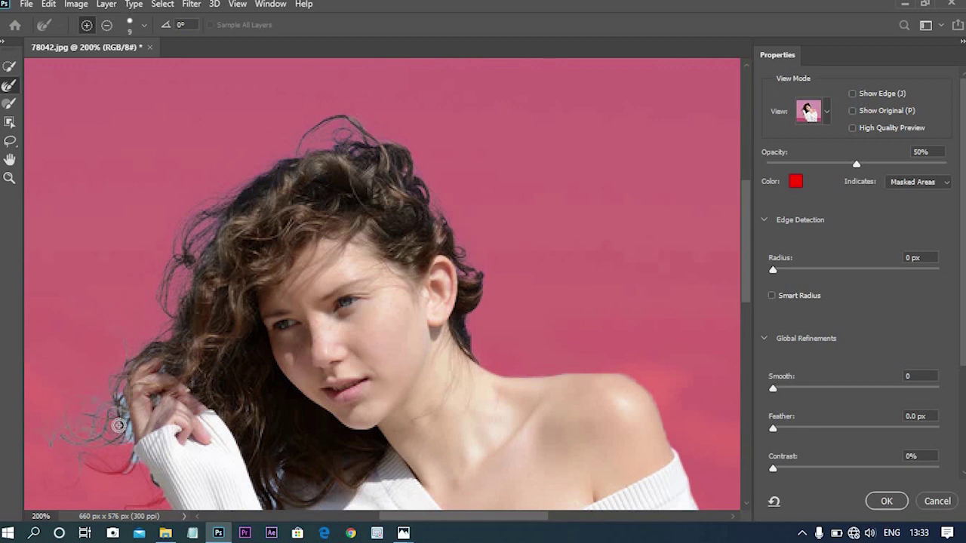
- Refine the flyaway strands beside the raised hand and along the lower sleeve
{"action": "scroll", "coordinate": [105, 423], "scroll_direction": "up", "scroll_amount": 3}
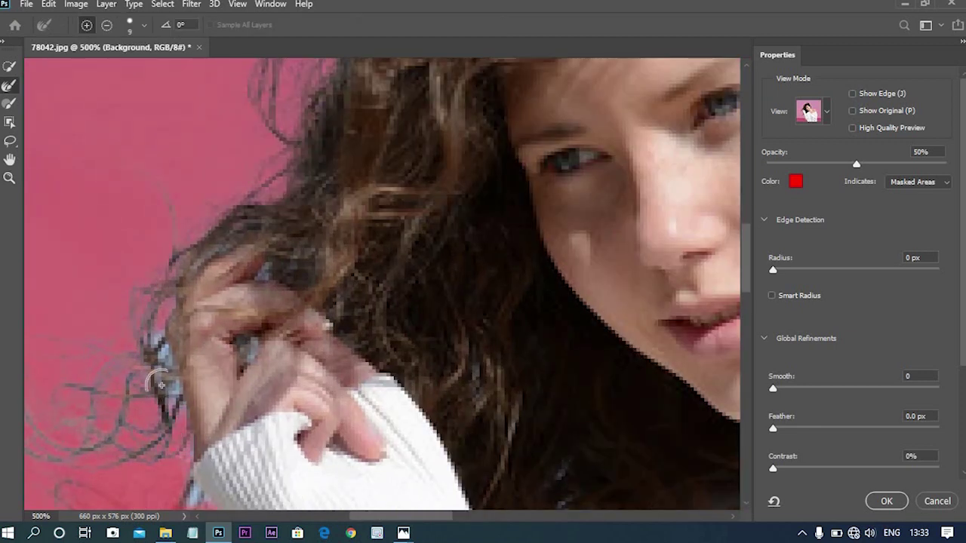
{"action": "left_click_drag", "start_coordinate": [161, 384], "coordinate": [128, 336]}
{"action": "key", "text": "bracketleft"}
{"action": "key", "text": "bracketleft"}
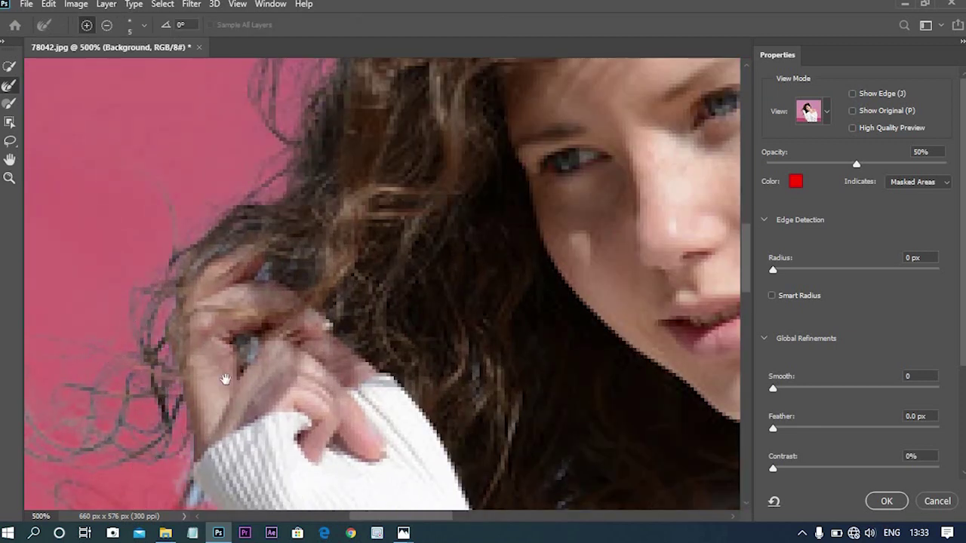
{"action": "left_click_drag", "start_coordinate": [225, 379], "coordinate": [301, 199]}
{"action": "key", "text": "bracketright"}
{"action": "key", "text": "bracketright"}
{"action": "key", "text": "bracketright"}
{"action": "left_click_drag", "start_coordinate": [164, 322], "coordinate": [273, 332]}
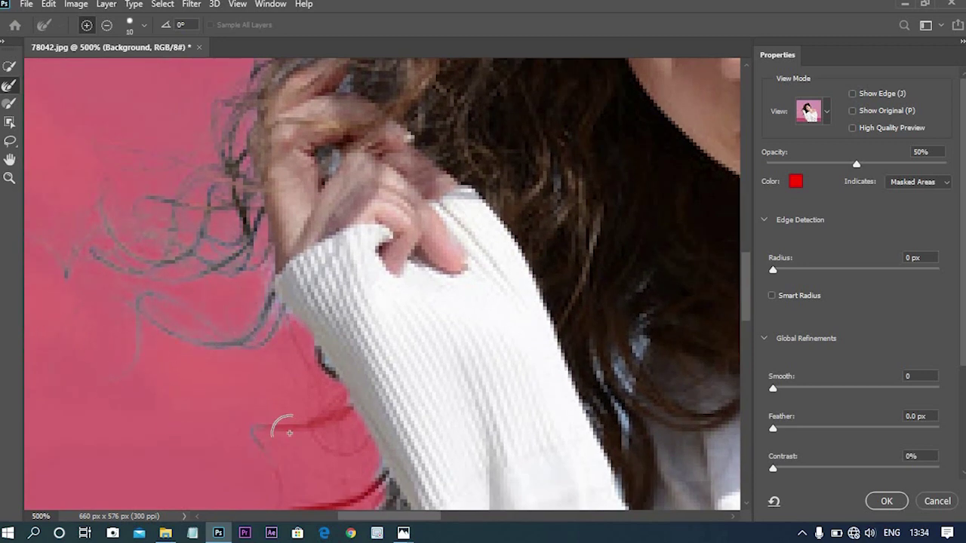
{"action": "left_click_drag", "start_coordinate": [265, 434], "coordinate": [336, 423]}
{"action": "mouse_move", "coordinate": [298, 341]}
{"action": "left_mouse_down"}
{"action": "mouse_move", "coordinate": [286, 227]}
{"action": "mouse_move", "coordinate": [367, 312]}
{"action": "left_mouse_up"}
{"action": "mouse_move", "coordinate": [325, 216]}
{"action": "left_mouse_down"}
{"action": "mouse_move", "coordinate": [257, 398]}
{"action": "mouse_move", "coordinate": [285, 162]}
{"action": "left_mouse_up"}
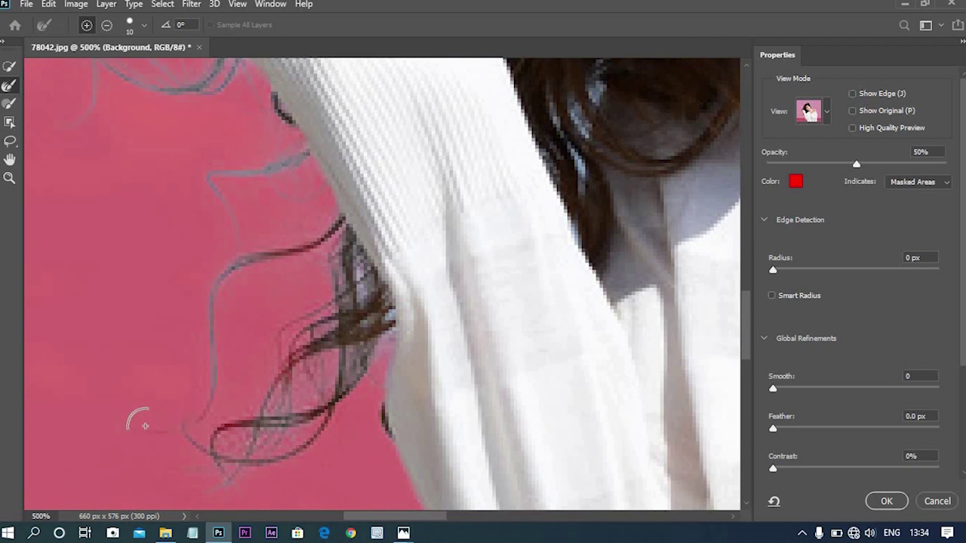
- Resize the brush and pan across the face and sweater to check the remaining hair edges
{"action": "key", "text": "bracketleft"}
{"action": "key", "text": "bracketleft"}
{"action": "key", "text": "bracketleft"}
{"action": "left_click_drag", "start_coordinate": [557, 212], "coordinate": [340, 355]}
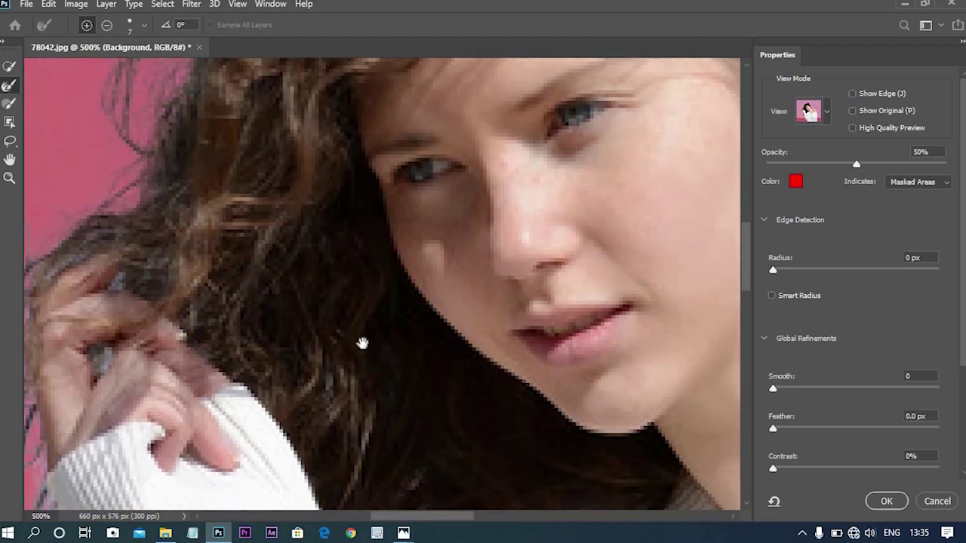
{"action": "left_click_drag", "start_coordinate": [370, 303], "coordinate": [127, 260]}
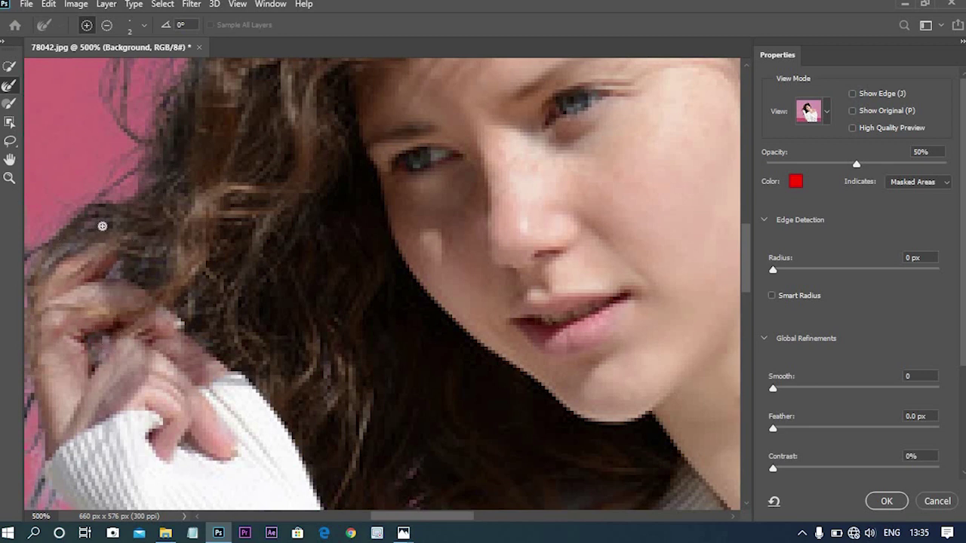
{"action": "key", "text": "bracketright"}
{"action": "key", "text": "bracketright"}
{"action": "key", "text": "bracketright"}
{"action": "mouse_move", "coordinate": [468, 259]}
{"action": "left_mouse_down"}
{"action": "mouse_move", "coordinate": [420, 323]}
{"action": "mouse_move", "coordinate": [426, 275]}
{"action": "mouse_move", "coordinate": [400, 231]}
{"action": "mouse_move", "coordinate": [269, 370]}
{"action": "left_mouse_up"}
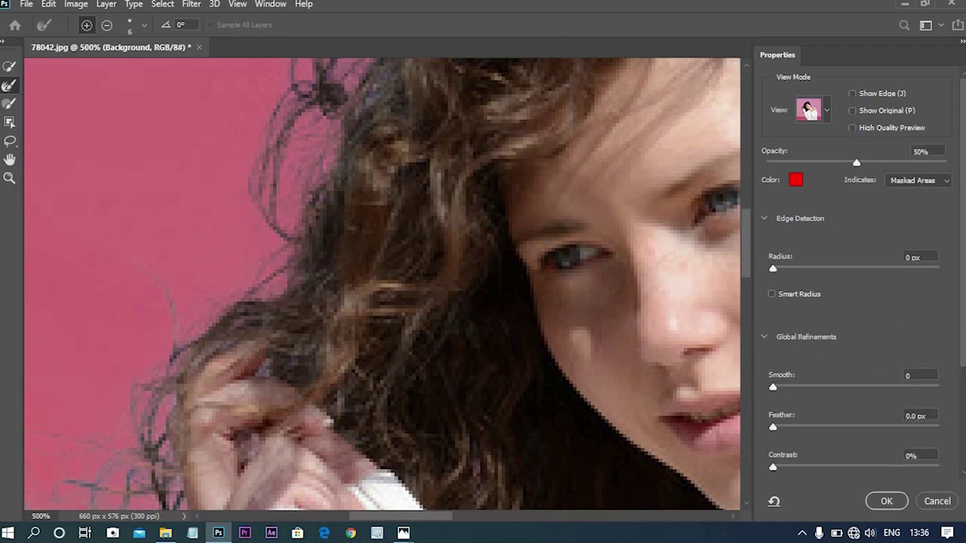
{"action": "scroll", "coordinate": [860, 302], "scroll_direction": "down", "scroll_amount": 5}
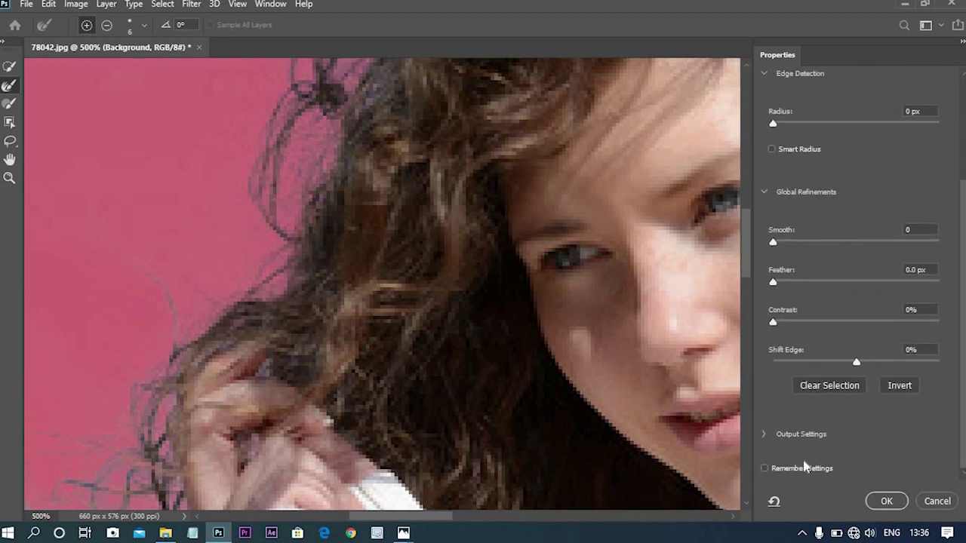
- Output the refined cutout to a new layer with Decontaminate Colors enabled
{"action": "left_click", "coordinate": [765, 435]}
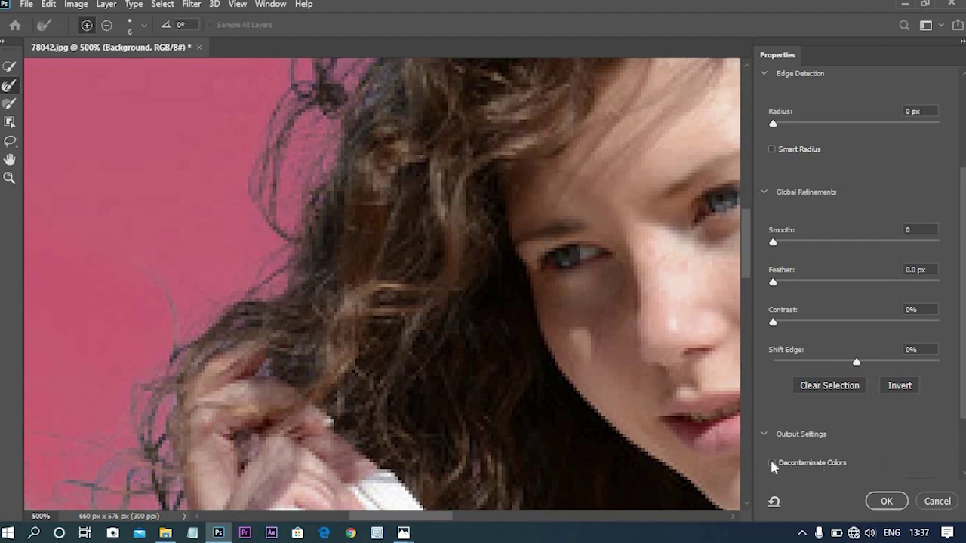
{"action": "left_click", "coordinate": [772, 463]}
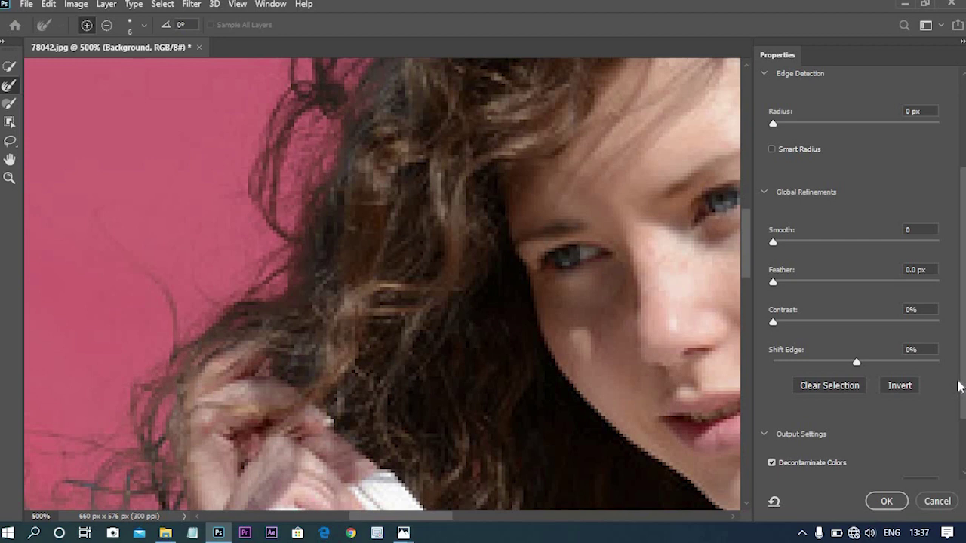
{"action": "scroll", "coordinate": [962, 406], "scroll_direction": "down", "scroll_amount": 2}
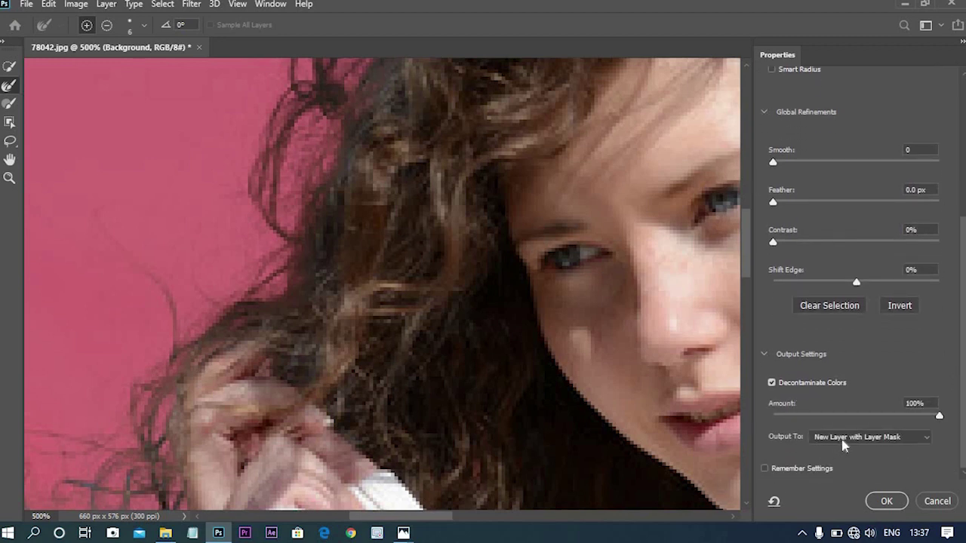
{"action": "left_click", "coordinate": [926, 442]}
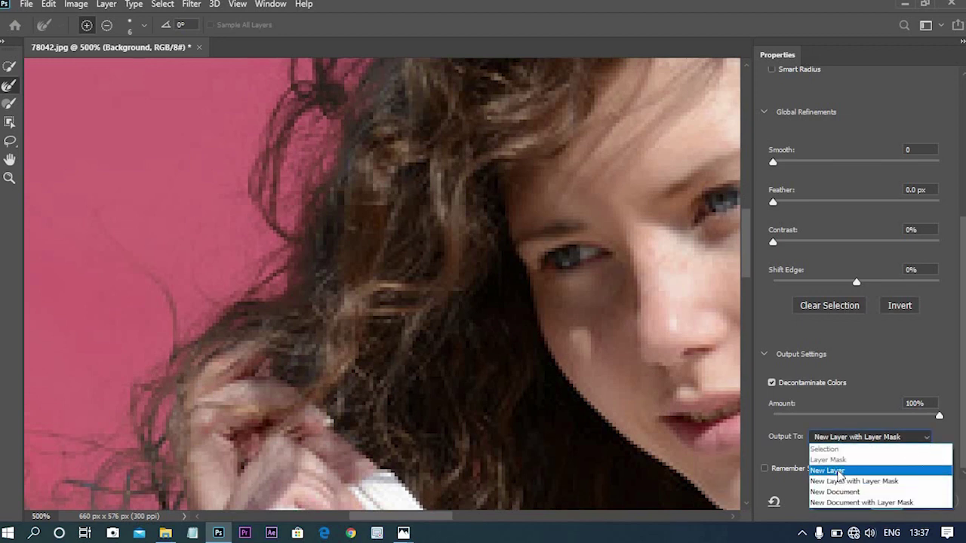
{"action": "left_click", "coordinate": [839, 471]}
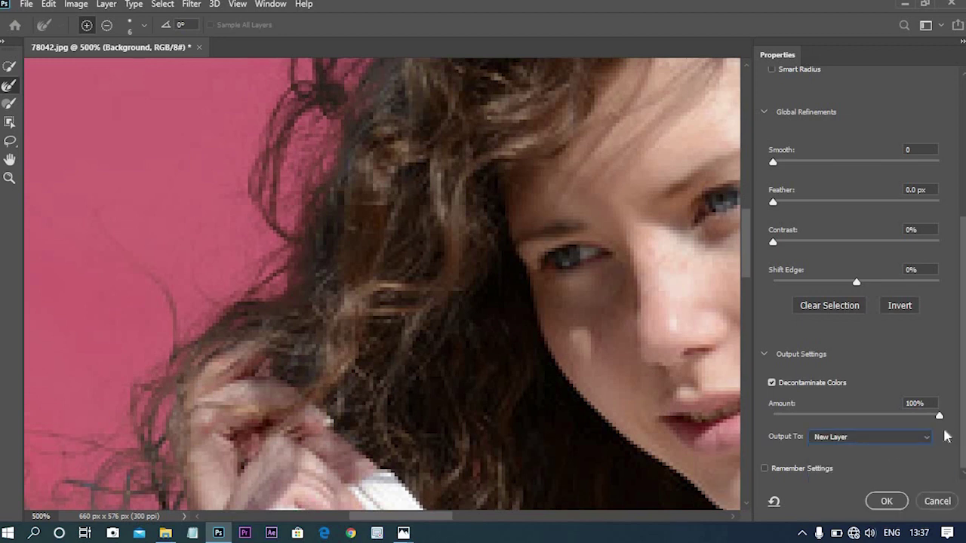
{"action": "left_click", "coordinate": [887, 502]}
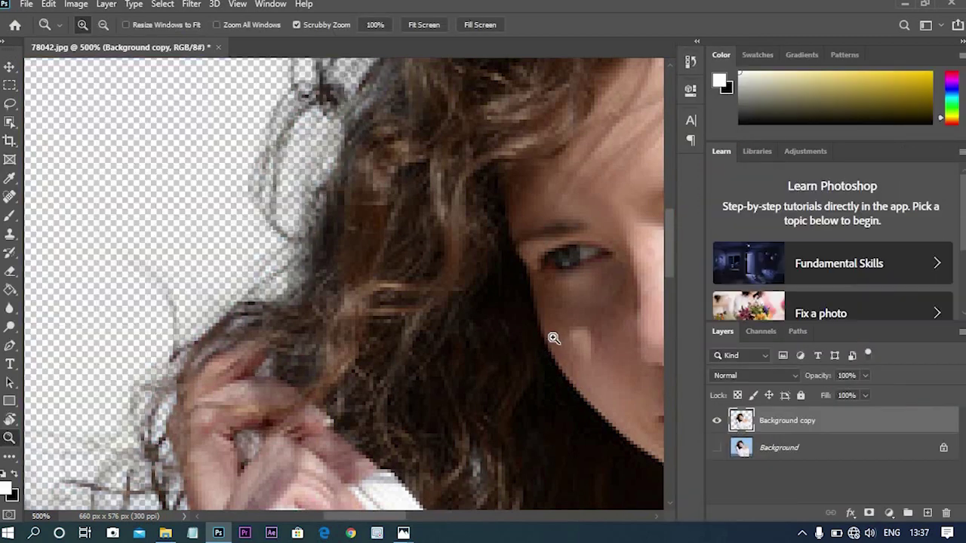
- Zoom in on the cutout, then zoom back out until the whole image fits
{"action": "key", "text": "ctrl+0"}
{"action": "left_click", "coordinate": [267, 273]}
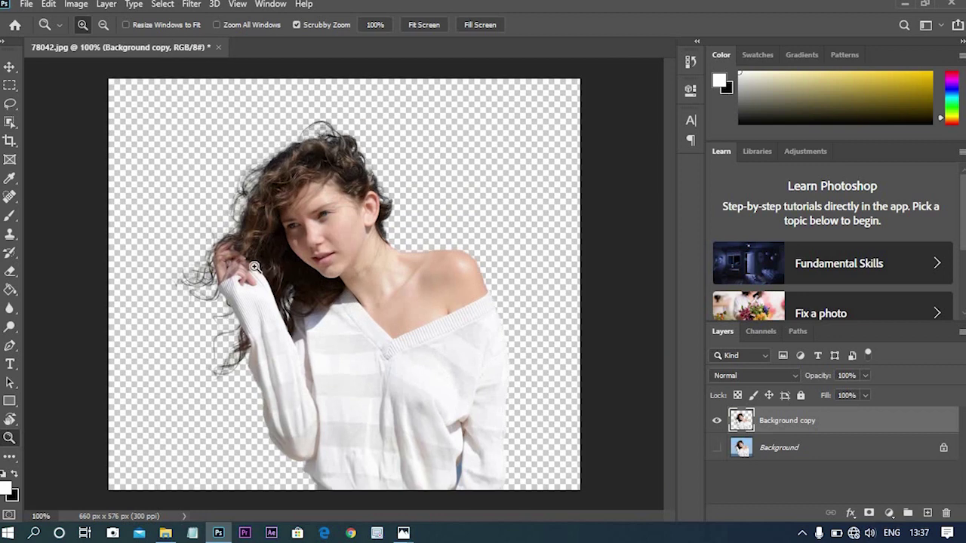
{"action": "left_click", "coordinate": [227, 278]}
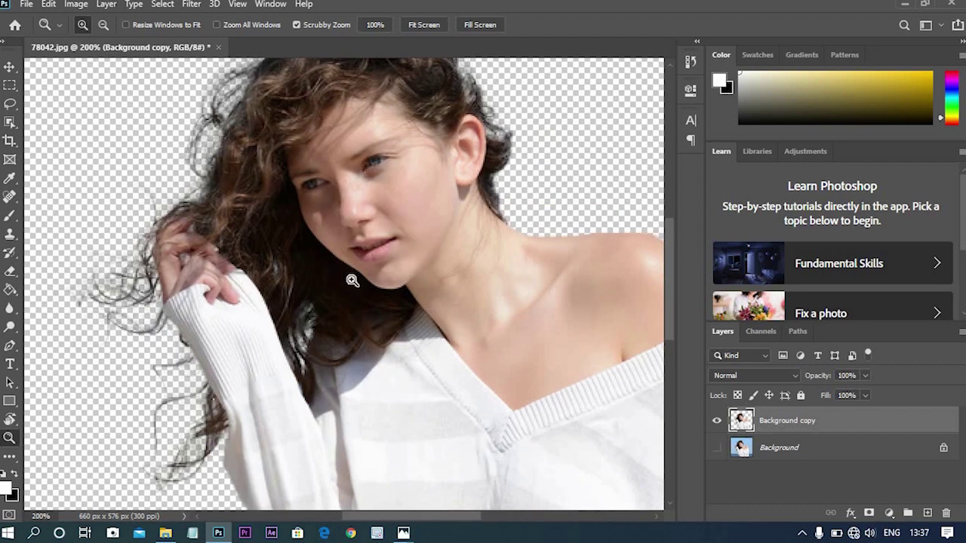
{"action": "key", "text": "alt"}
{"action": "left_click_drag", "start_coordinate": [510, 309], "coordinate": [460, 317]}
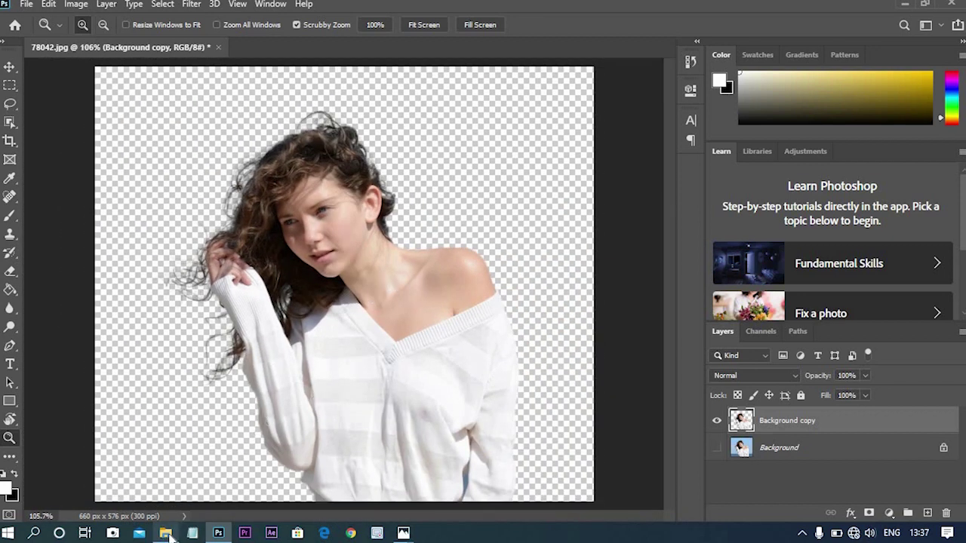
{"action": "mouse_move", "coordinate": [166, 534]}
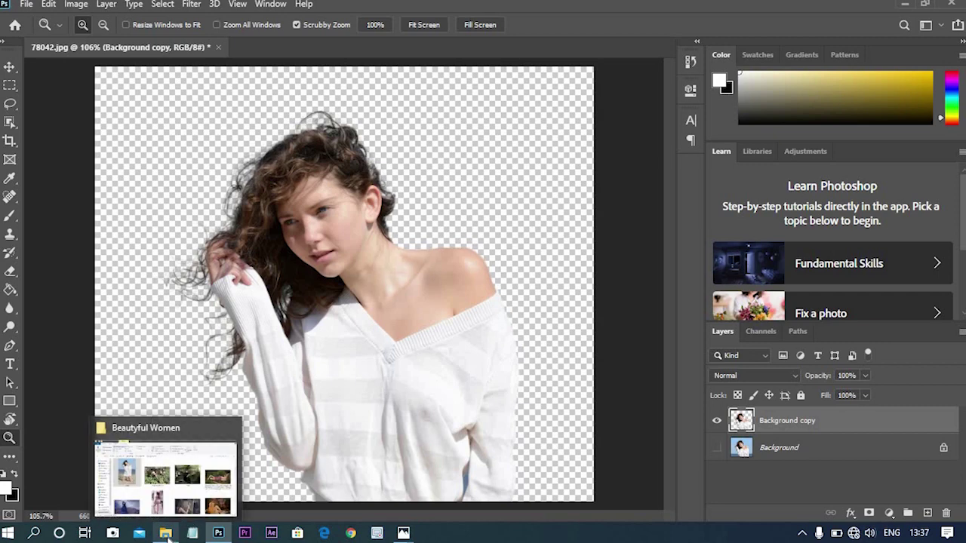
{"action": "left_click", "coordinate": [166, 533]}
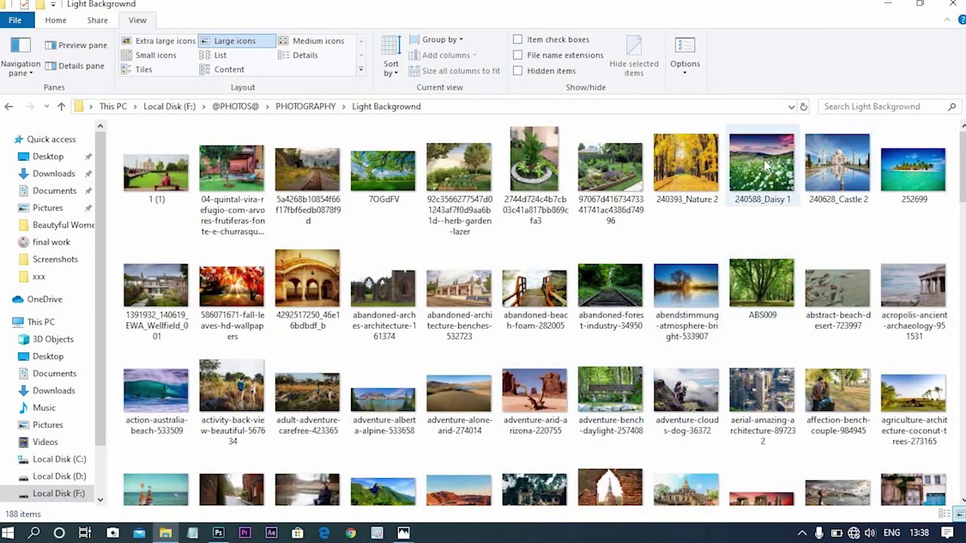
- Drag 240588_Daisy 1 from the Light Background folder onto the canvas as a placed layer
{"action": "left_click_drag", "start_coordinate": [768, 166], "coordinate": [364, 451]}
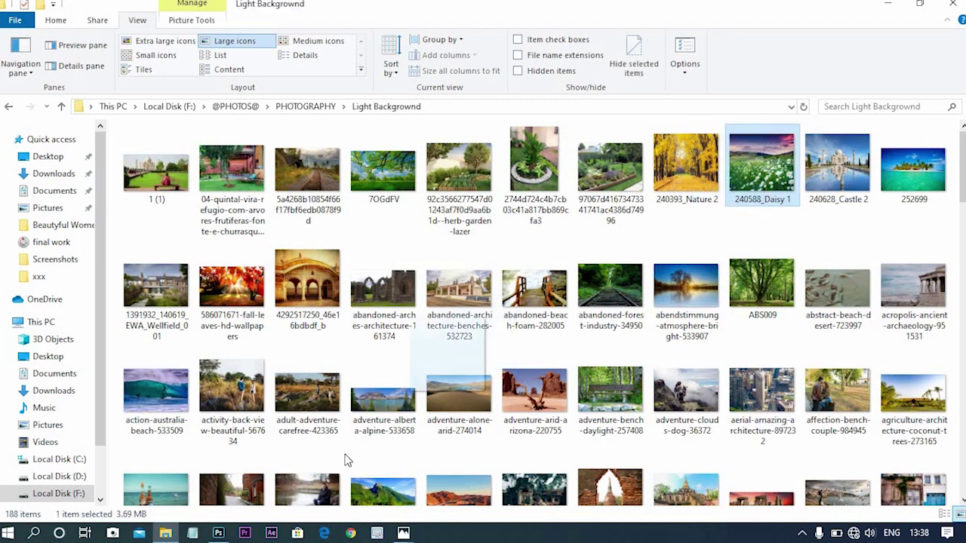
{"action": "mouse_move", "coordinate": [363, 452]}
{"action": "left_mouse_down"}
{"action": "mouse_move", "coordinate": [771, 172]}
{"action": "mouse_move", "coordinate": [223, 537]}
{"action": "mouse_move", "coordinate": [445, 181]}
{"action": "left_mouse_up"}
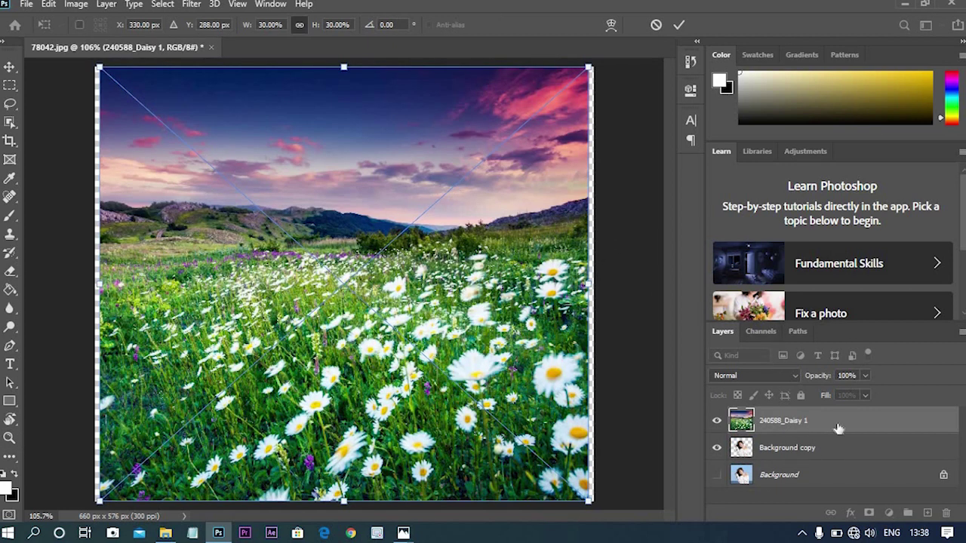
- Move the 240588_Daisy 1 meadow layer beneath the woman's cutout and stretch it downward to fill the canvas
{"action": "left_click_drag", "start_coordinate": [845, 421], "coordinate": [847, 461]}
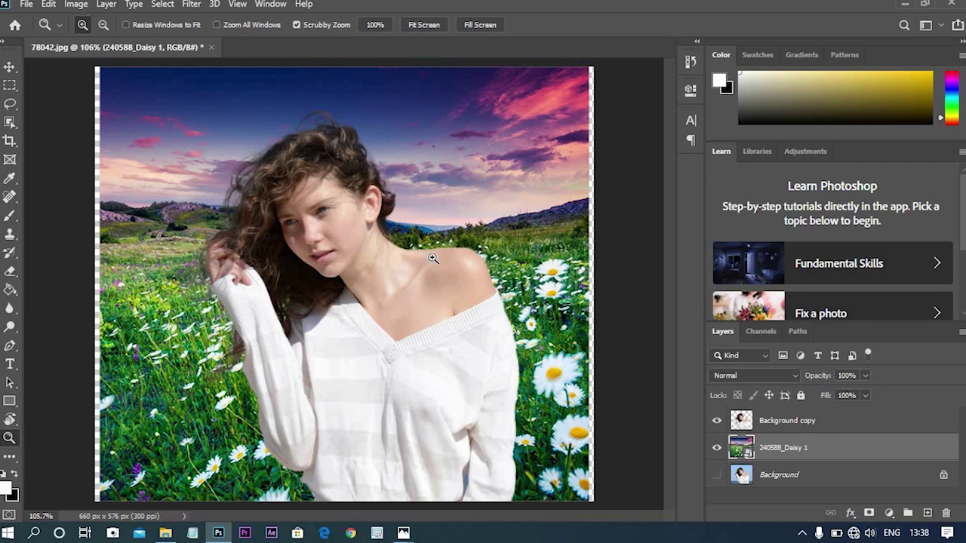
{"action": "left_click_drag", "start_coordinate": [432, 258], "coordinate": [216, 152]}
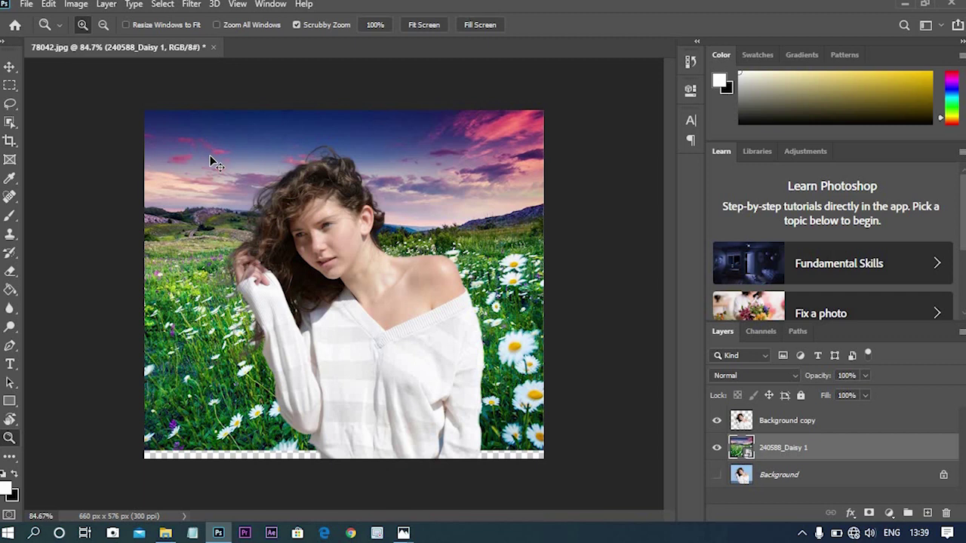
{"action": "key", "text": "ctrl+t"}
{"action": "left_click_drag", "start_coordinate": [345, 462], "coordinate": [346, 467]}
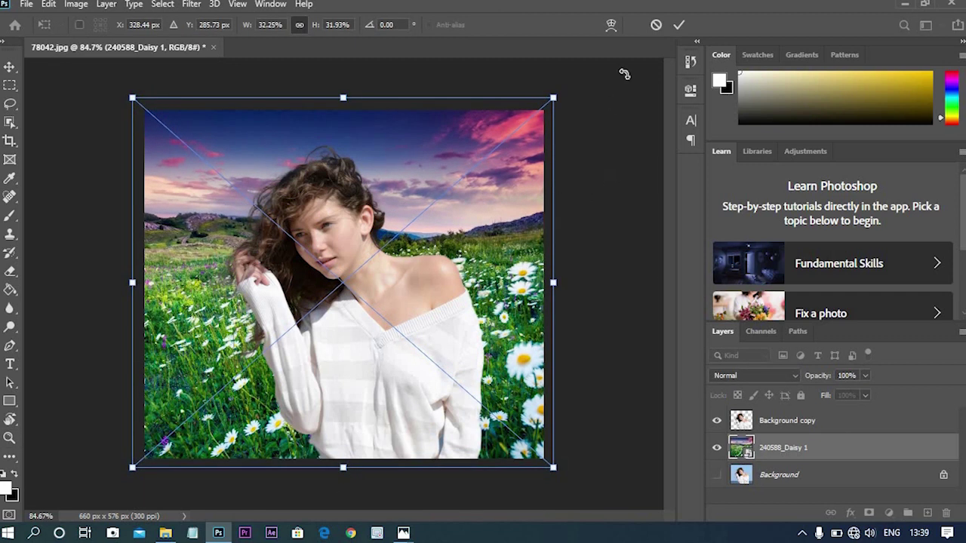
{"action": "left_click", "coordinate": [677, 24]}
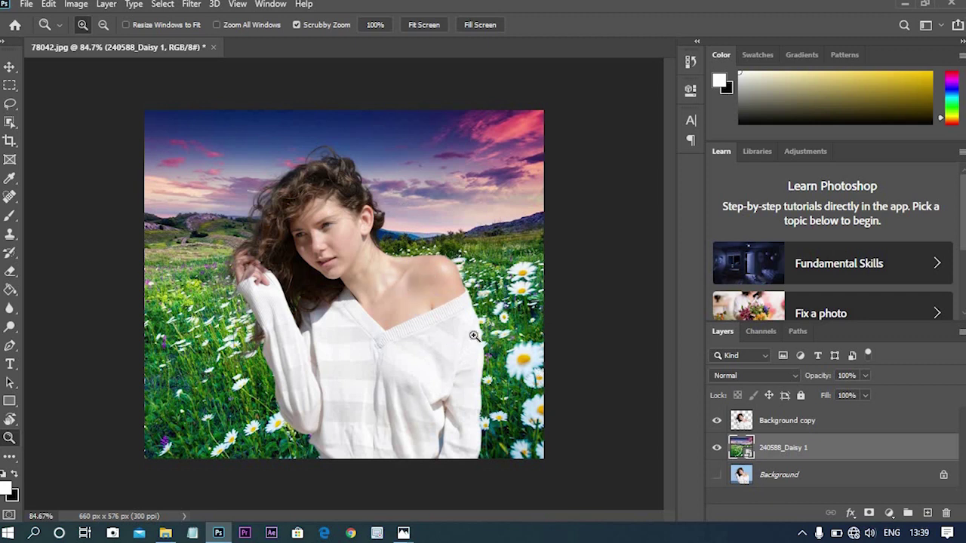
{"action": "left_click", "coordinate": [840, 426]}
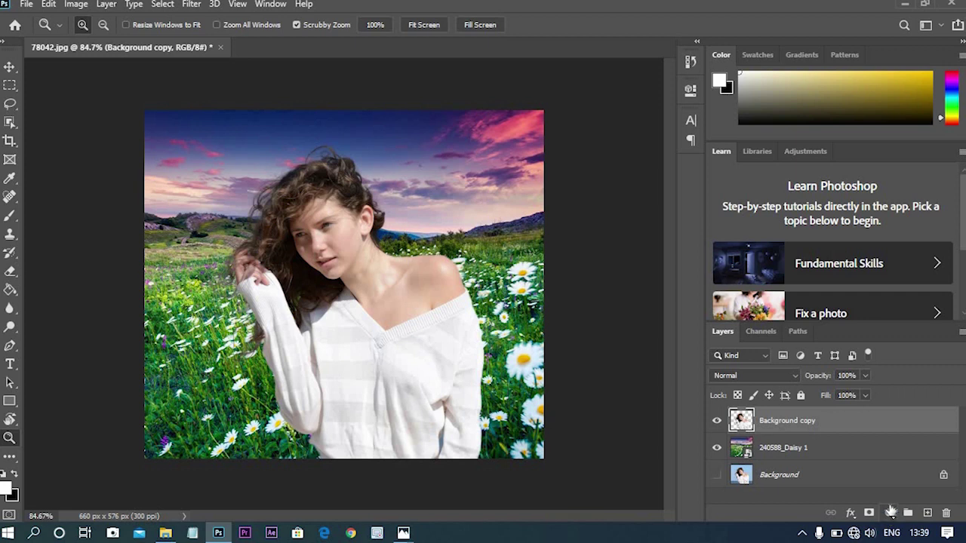
- Add a Brightness/Contrast adjustment clipped to the woman's layer, with Brightness -59 and Contrast -14
{"action": "left_click", "coordinate": [889, 514]}
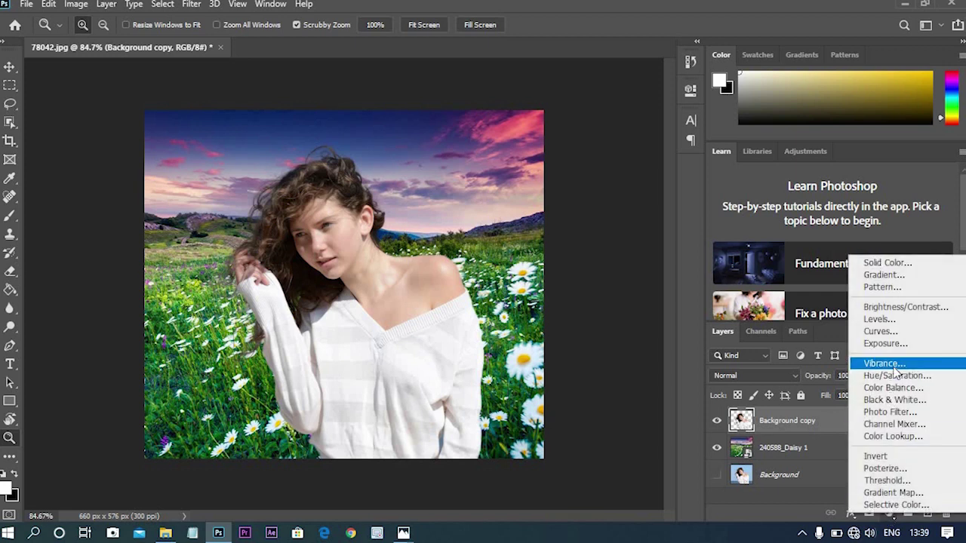
{"action": "left_click", "coordinate": [905, 307]}
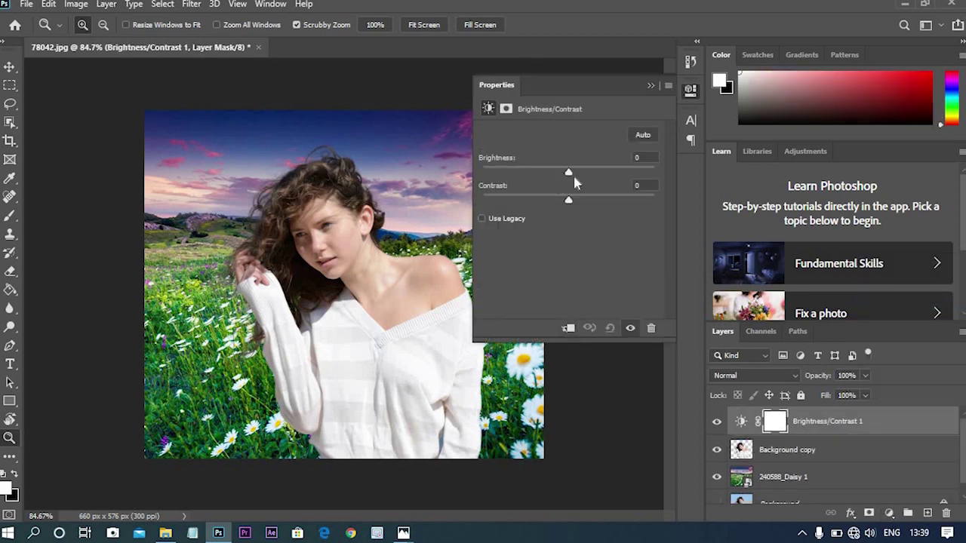
{"action": "mouse_move", "coordinate": [569, 173]}
{"action": "left_mouse_down"}
{"action": "mouse_move", "coordinate": [578, 173]}
{"action": "mouse_move", "coordinate": [551, 176]}
{"action": "left_mouse_up"}
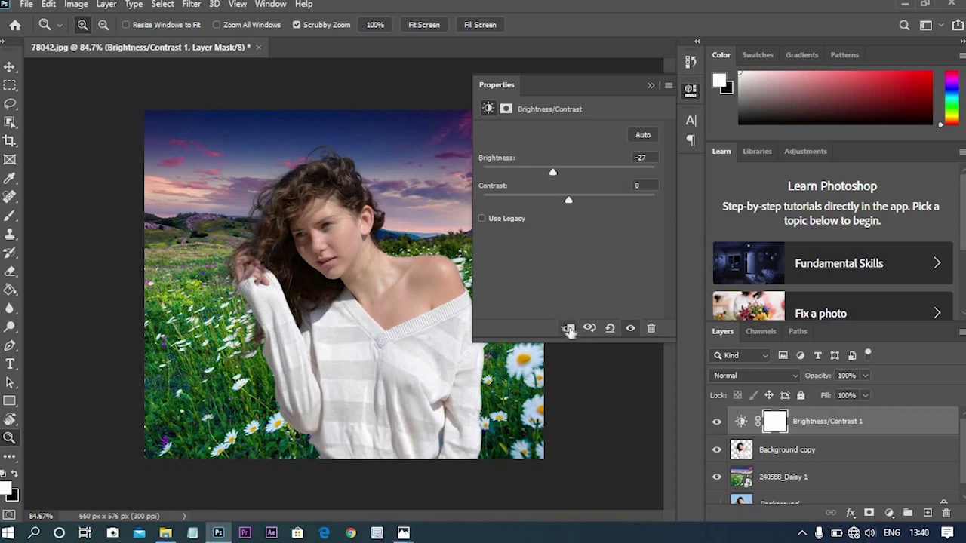
{"action": "left_click", "coordinate": [567, 329]}
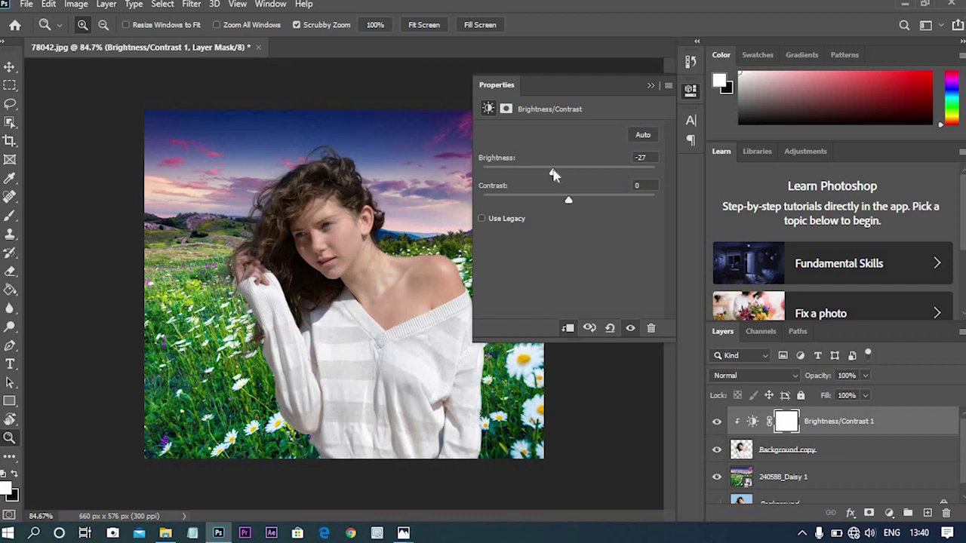
{"action": "left_click_drag", "start_coordinate": [553, 174], "coordinate": [532, 175]}
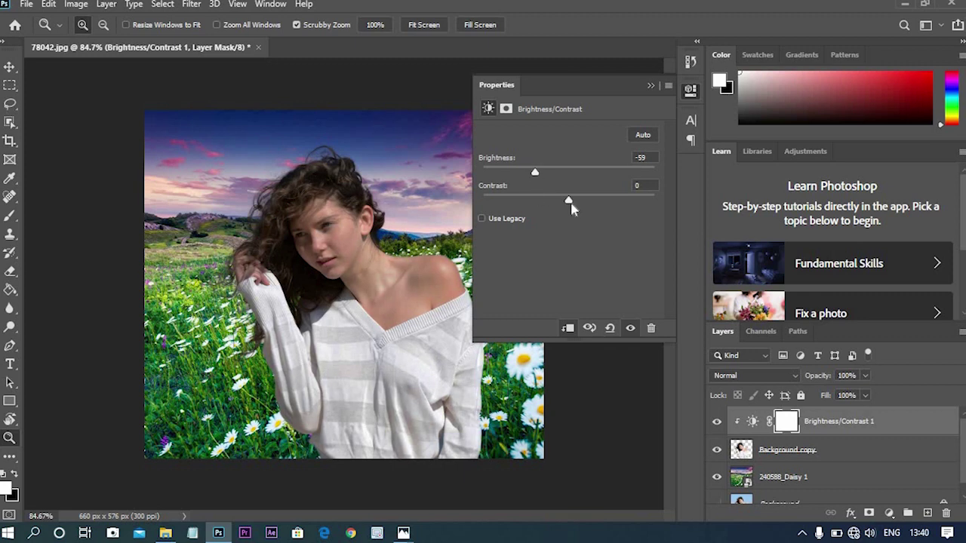
{"action": "left_click_drag", "start_coordinate": [568, 208], "coordinate": [543, 202]}
{"action": "left_click", "coordinate": [650, 85]}
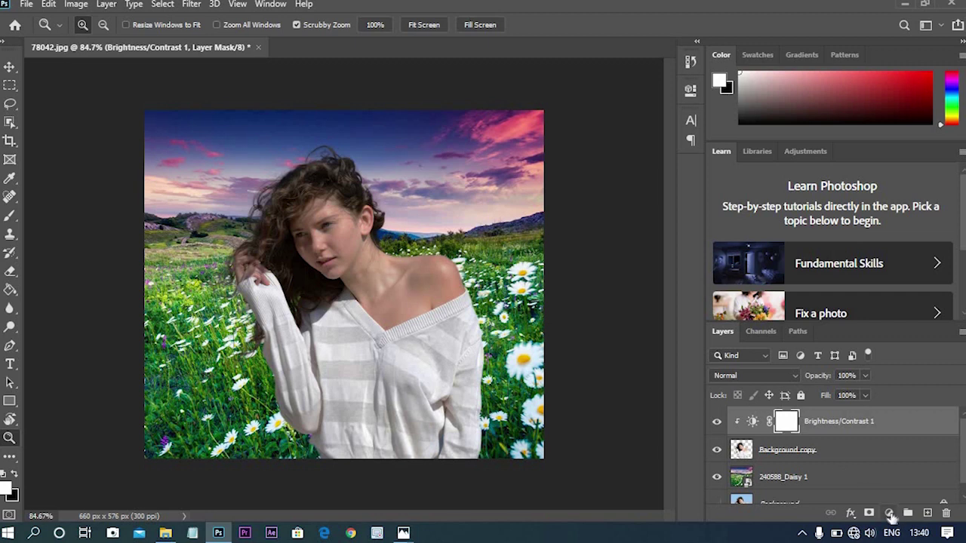
{"action": "left_click", "coordinate": [890, 515]}
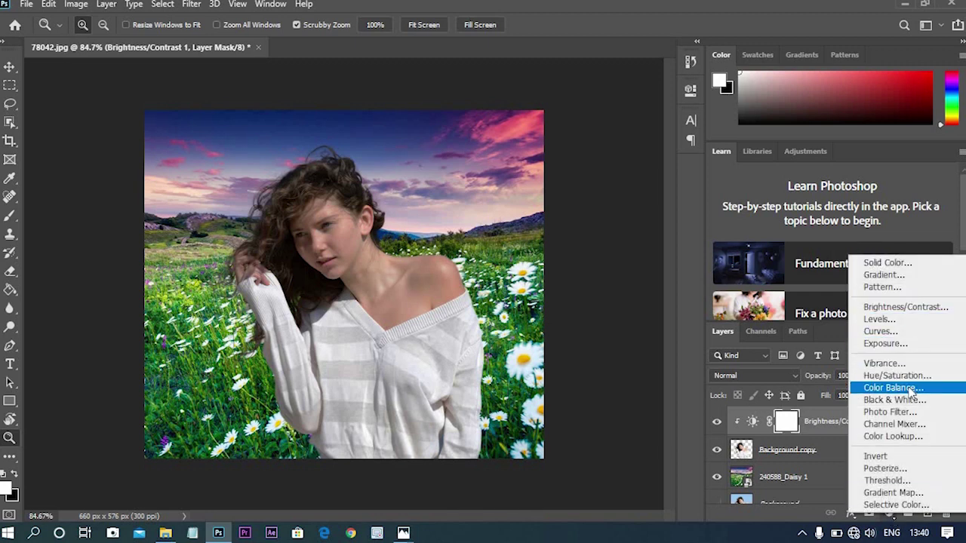
- Add Color Balance 1 above the Brightness/Contrast, setting midtone Cyan-Red +22 and Yellow-Blue +2
{"action": "key", "text": "Escape"}
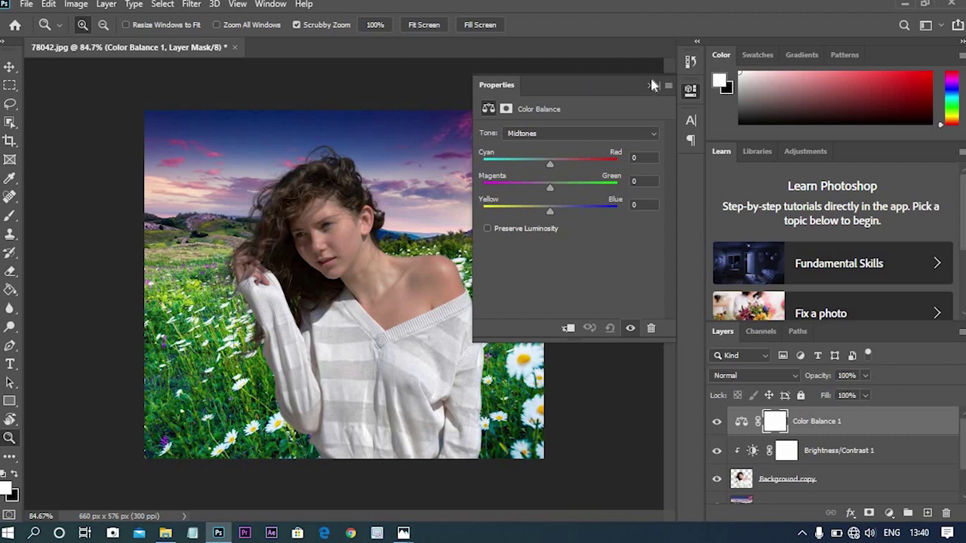
{"action": "left_click_drag", "start_coordinate": [653, 86], "coordinate": [782, 137]}
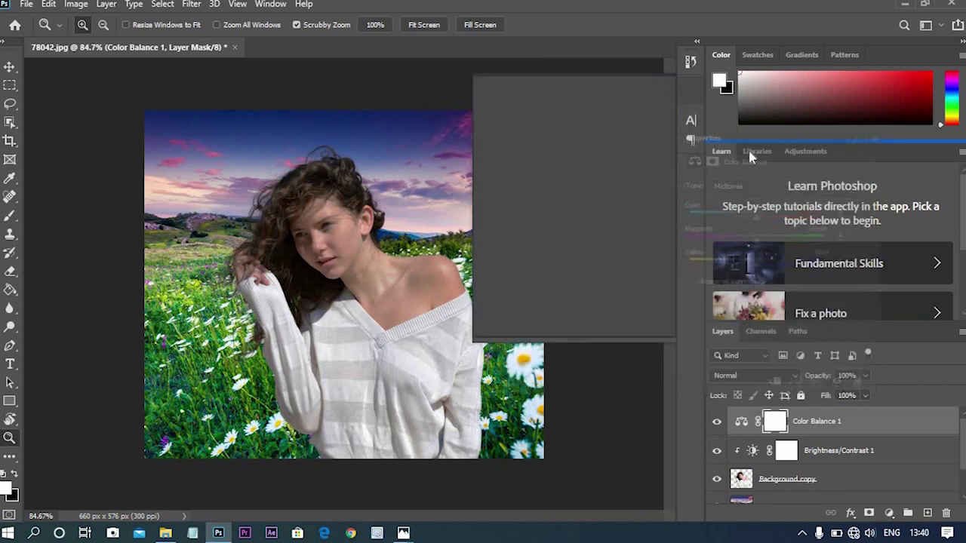
{"action": "mouse_move", "coordinate": [782, 137]}
{"action": "left_mouse_down"}
{"action": "mouse_move", "coordinate": [545, 208]}
{"action": "mouse_move", "coordinate": [583, 151]}
{"action": "mouse_move", "coordinate": [577, 129]}
{"action": "left_mouse_up"}
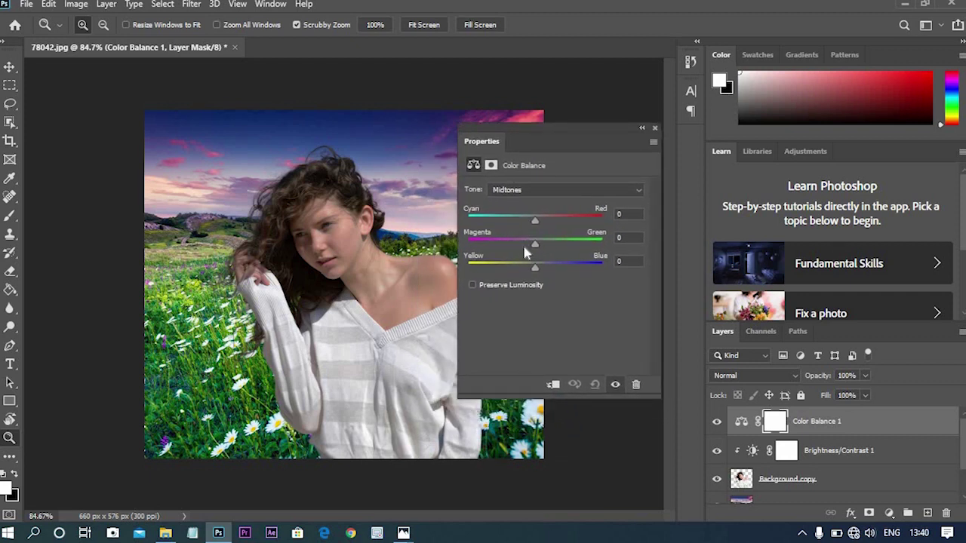
{"action": "left_click_drag", "start_coordinate": [547, 219], "coordinate": [547, 220]}
{"action": "mouse_move", "coordinate": [534, 267]}
{"action": "left_mouse_down"}
{"action": "mouse_move", "coordinate": [519, 270]}
{"action": "mouse_move", "coordinate": [546, 268]}
{"action": "left_mouse_up"}
{"action": "left_click_drag", "start_coordinate": [543, 276], "coordinate": [539, 277]}
{"action": "mouse_move", "coordinate": [561, 136]}
{"action": "left_mouse_down"}
{"action": "mouse_move", "coordinate": [596, 258]}
{"action": "mouse_move", "coordinate": [616, 173]}
{"action": "left_mouse_up"}
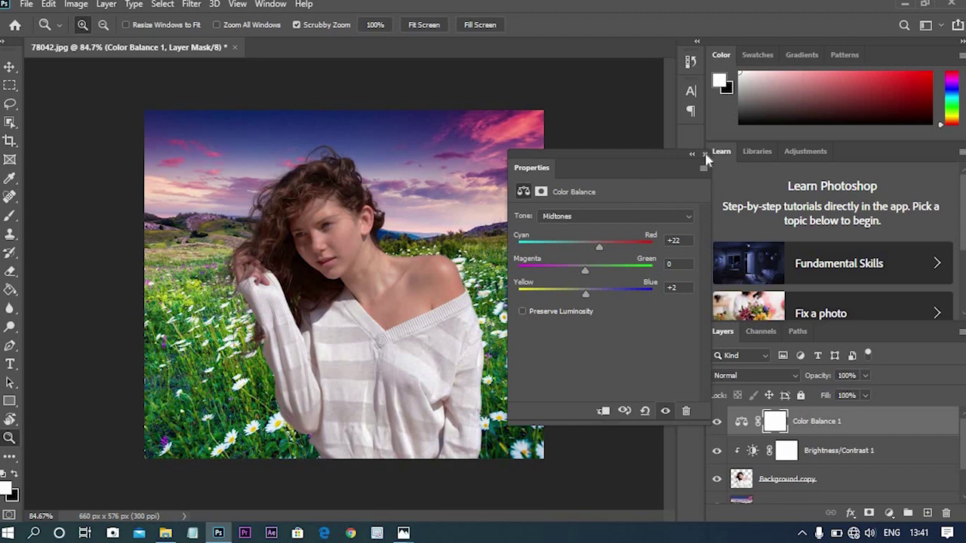
{"action": "left_click", "coordinate": [704, 154]}
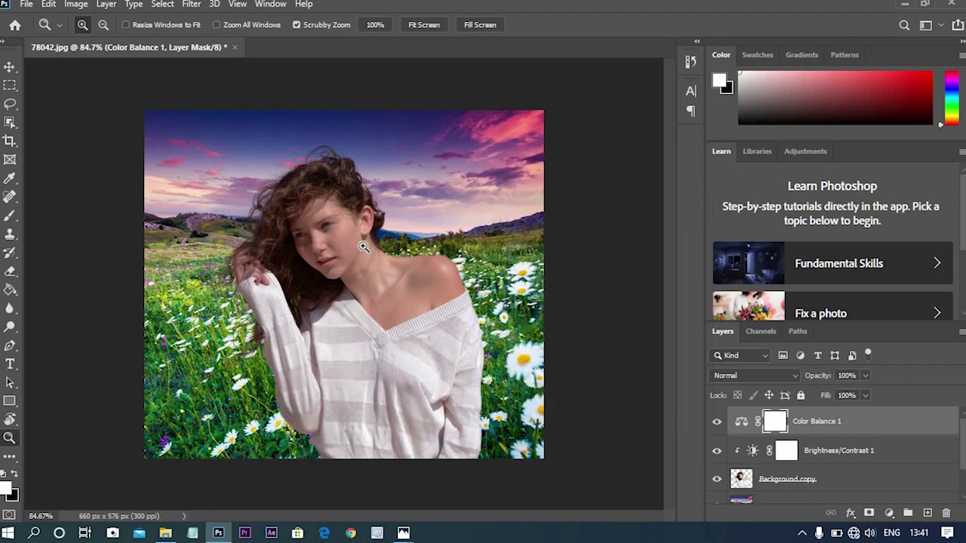